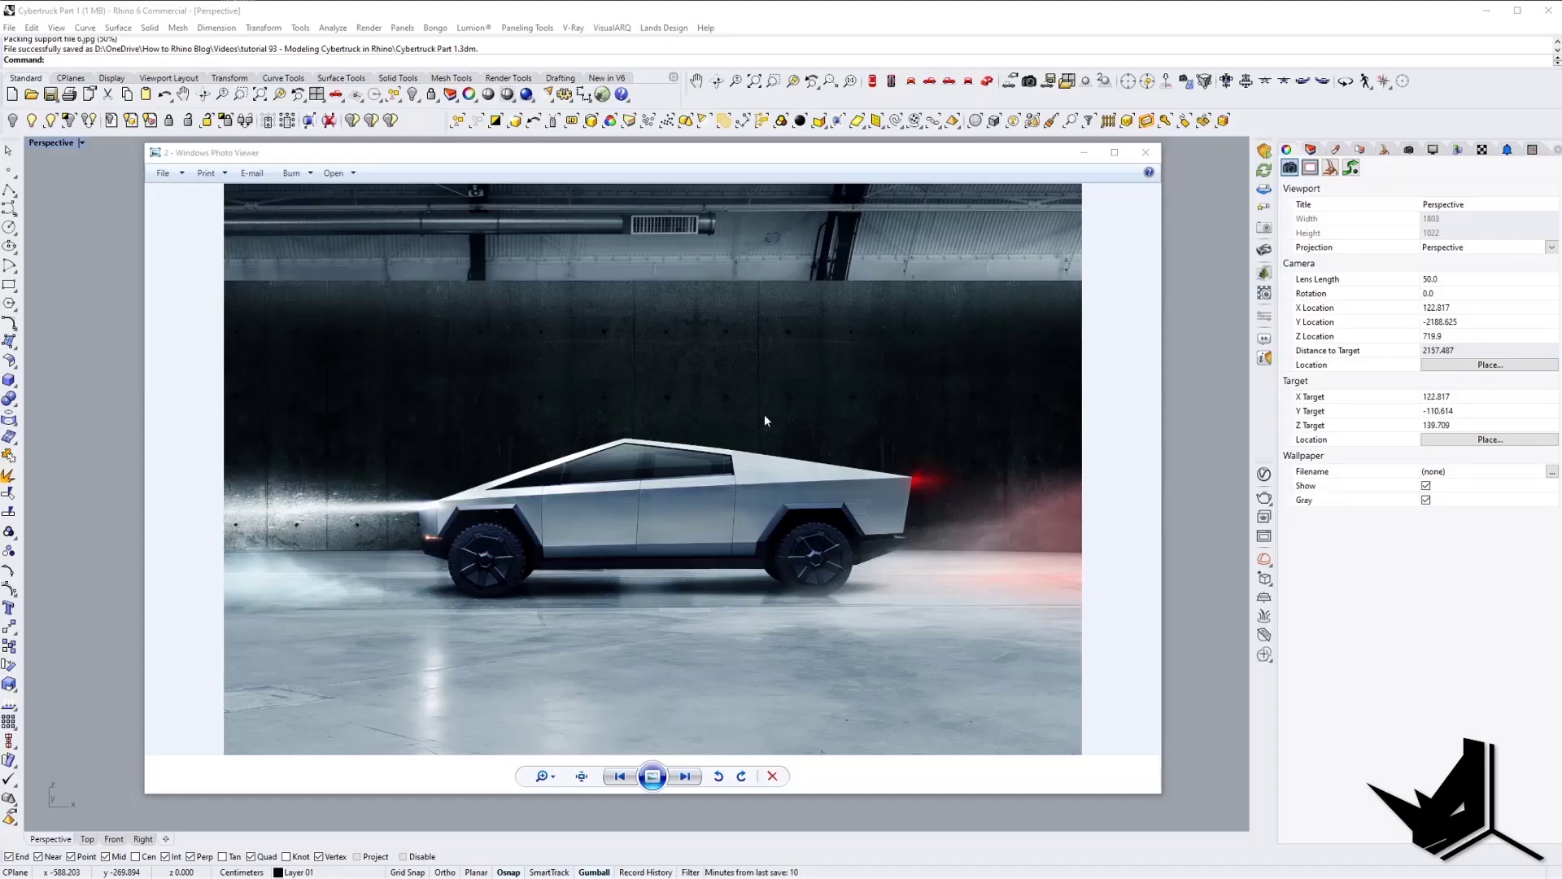
- Page through the Cybertruck reference photos, then close Photo Viewer and orbit the wireframe truck
click(687, 776)
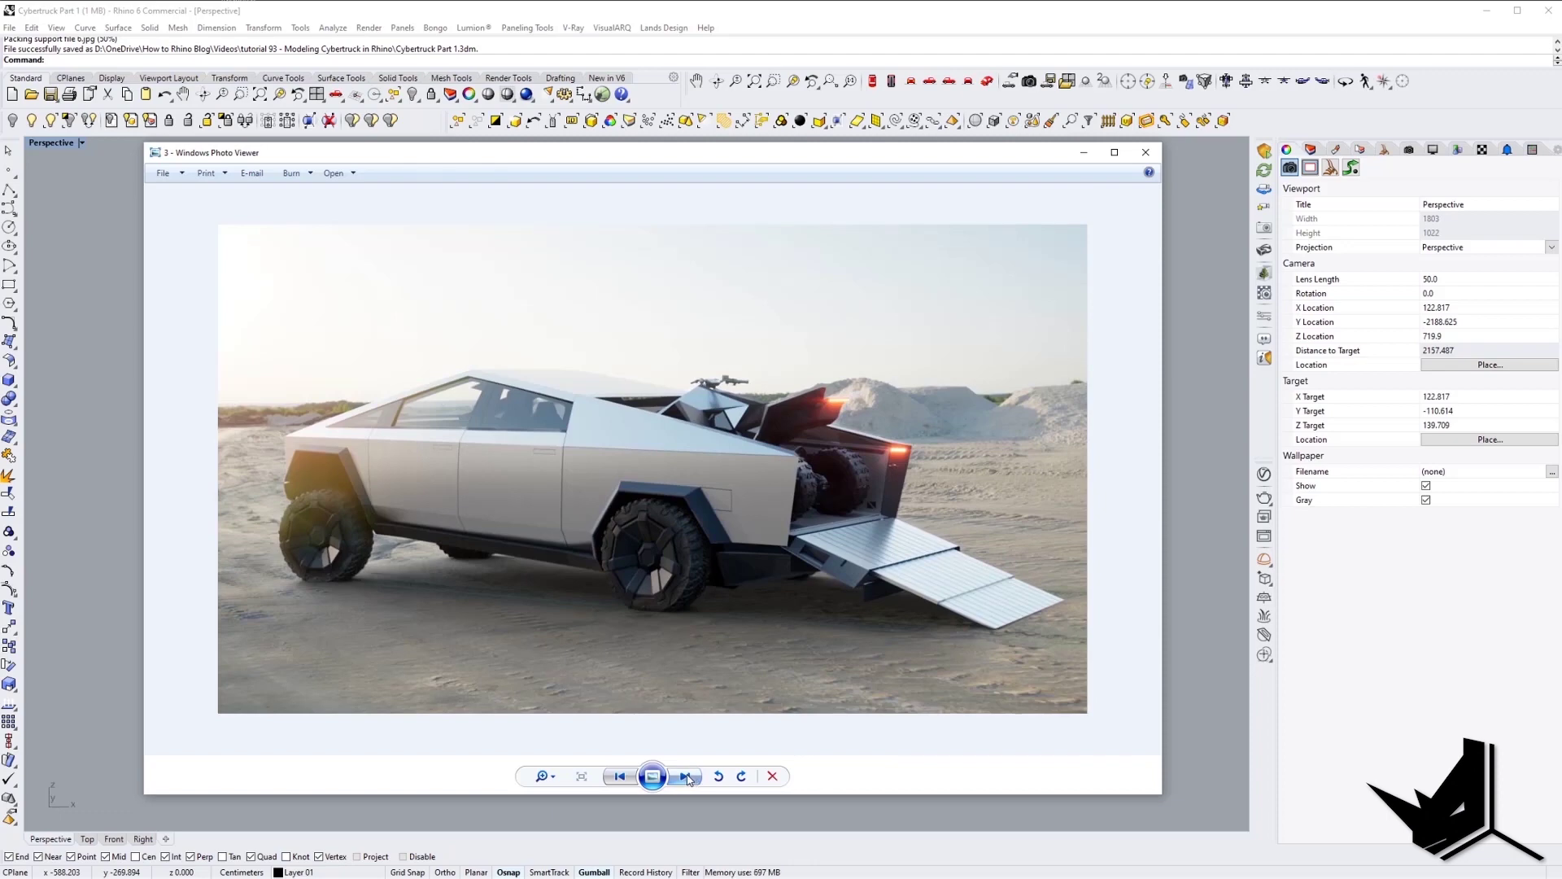
click(688, 776)
click(688, 776)
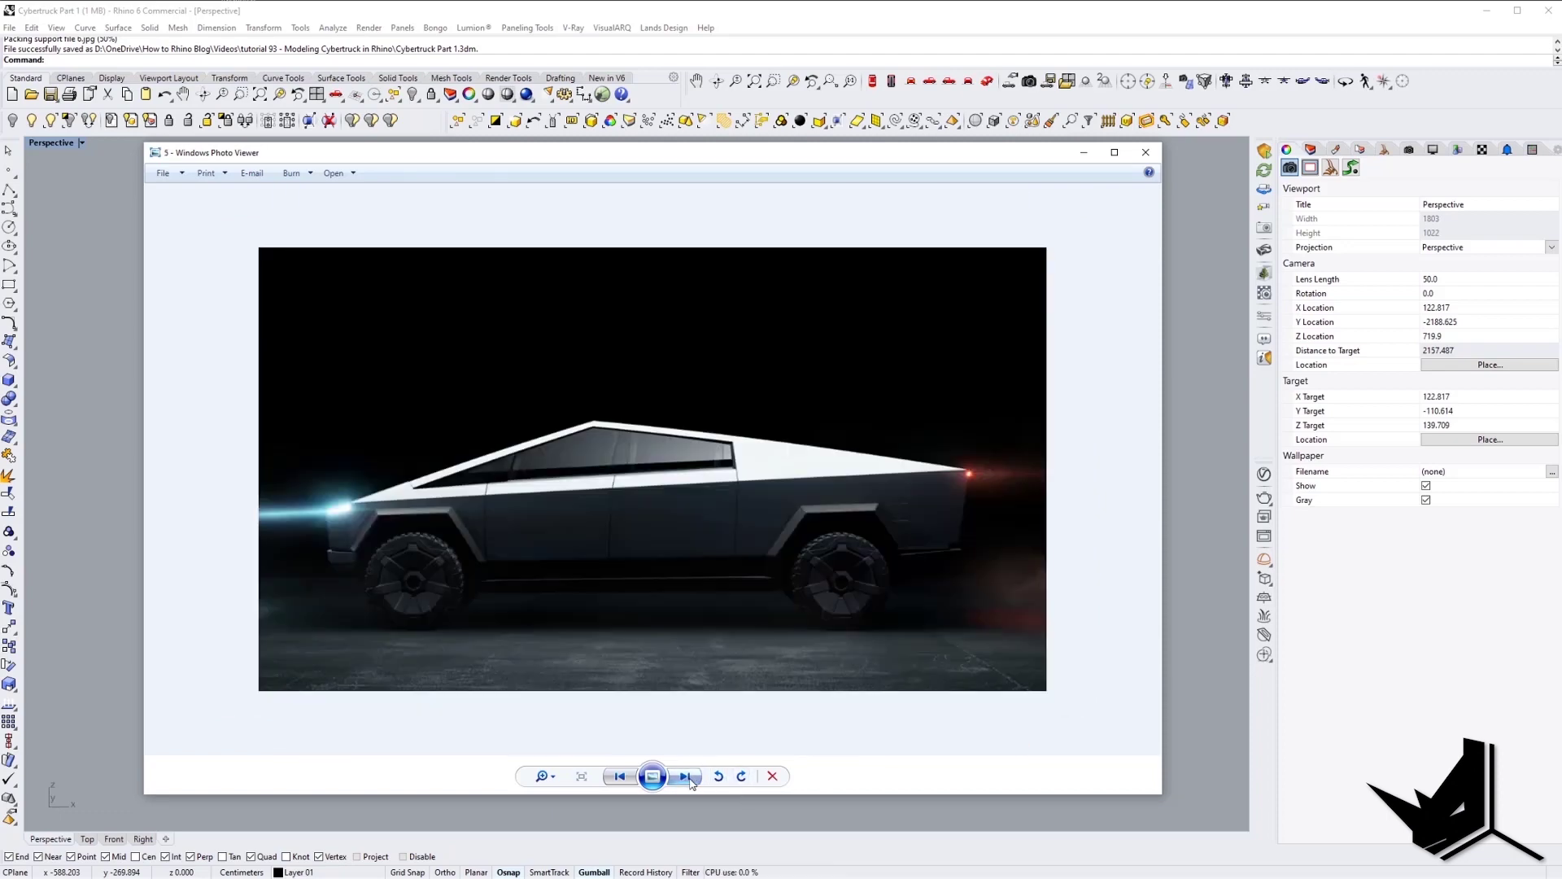
click(688, 776)
click(687, 776)
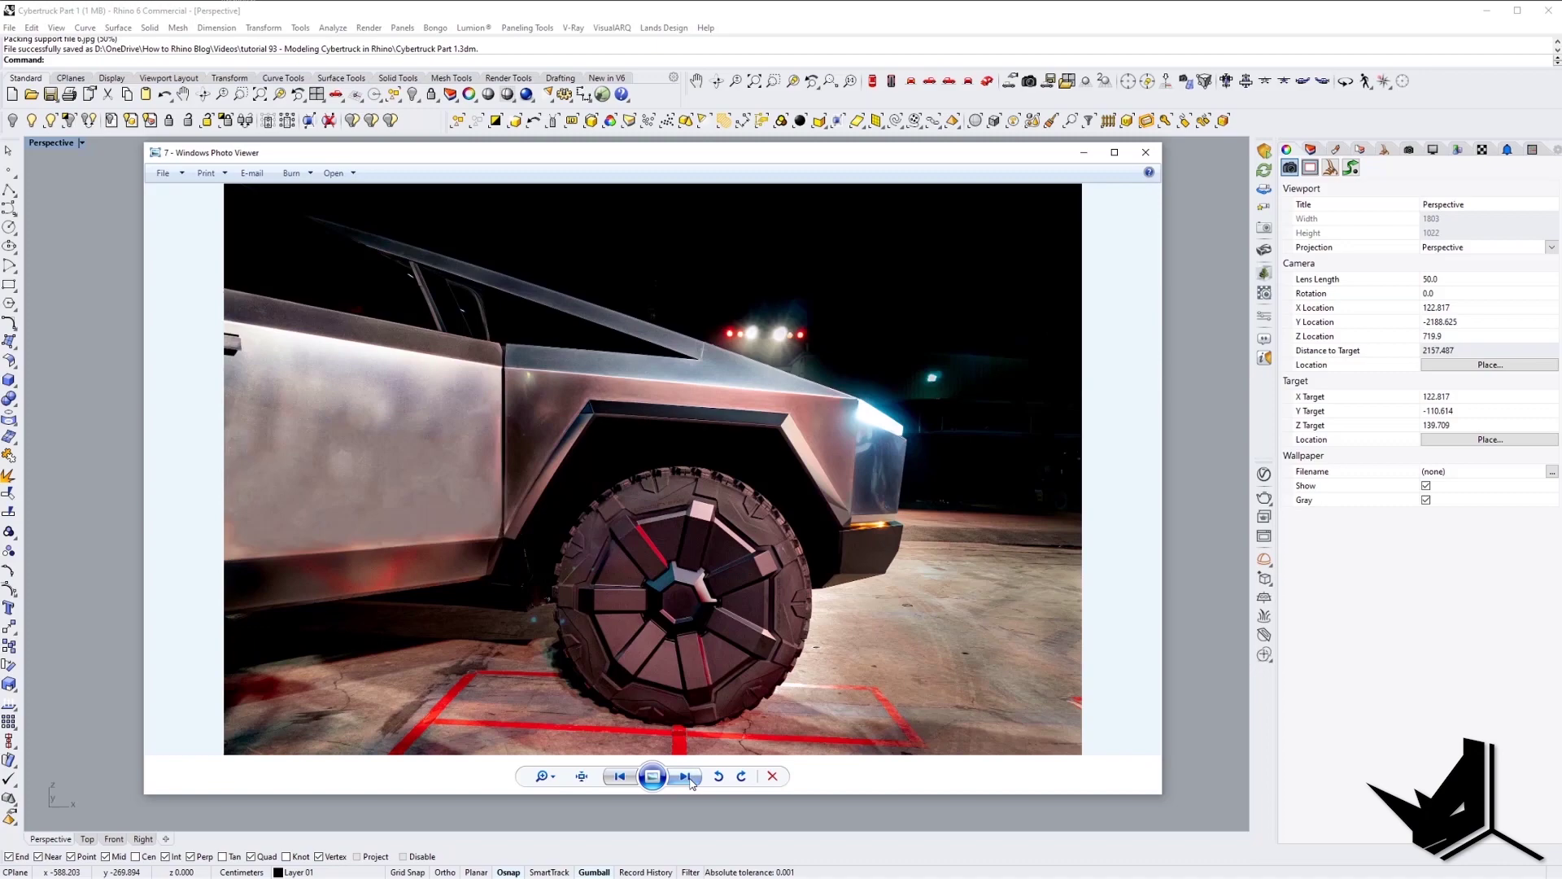
click(688, 777)
click(688, 777)
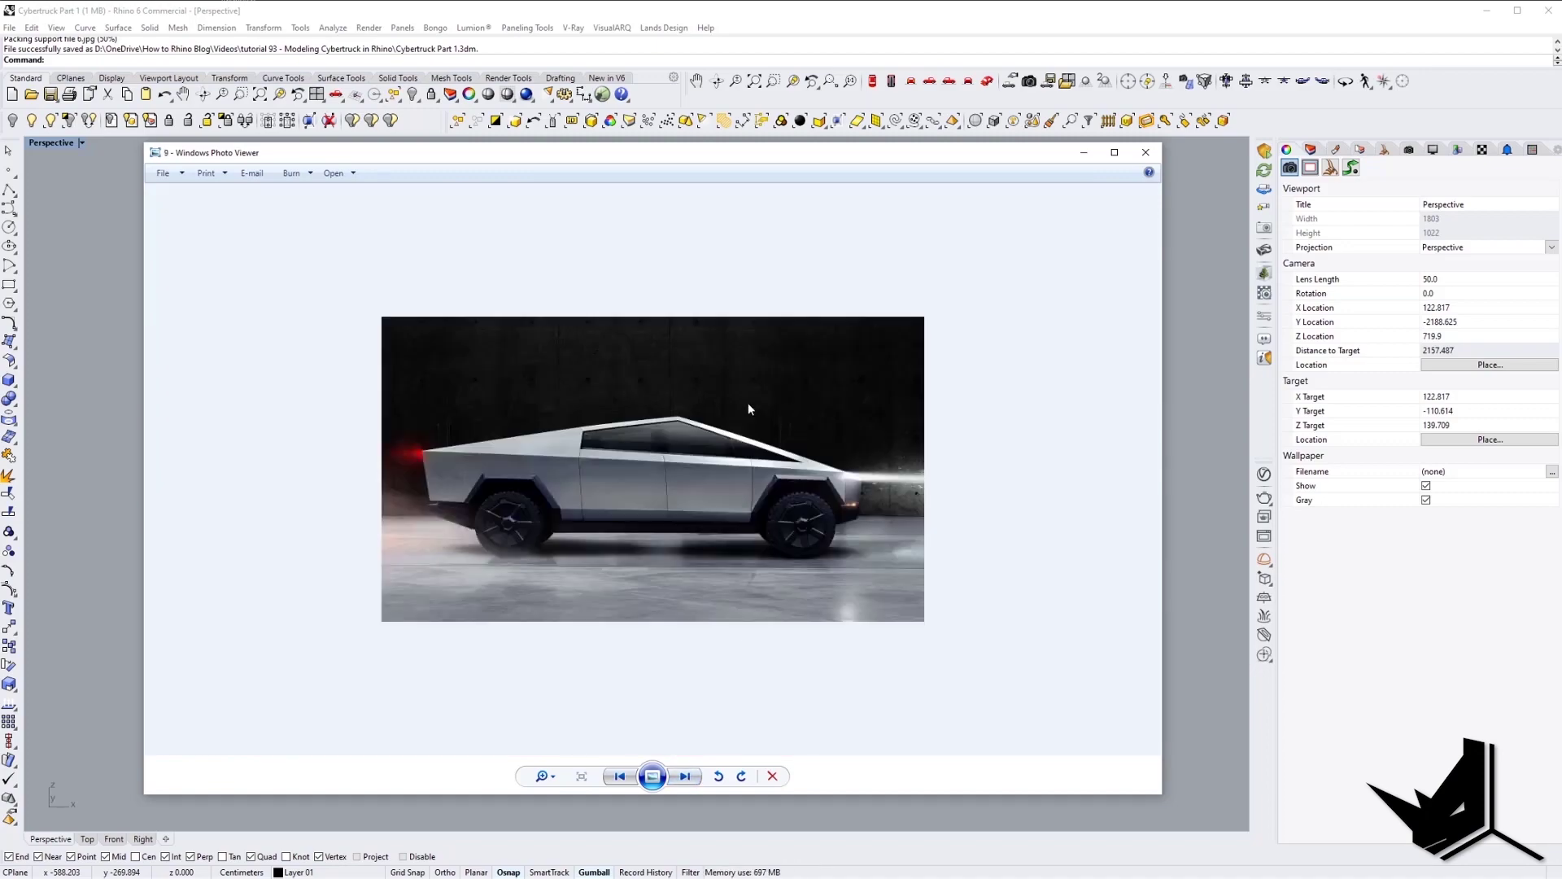
click(1083, 153)
right_drag(619, 456, 570, 423)
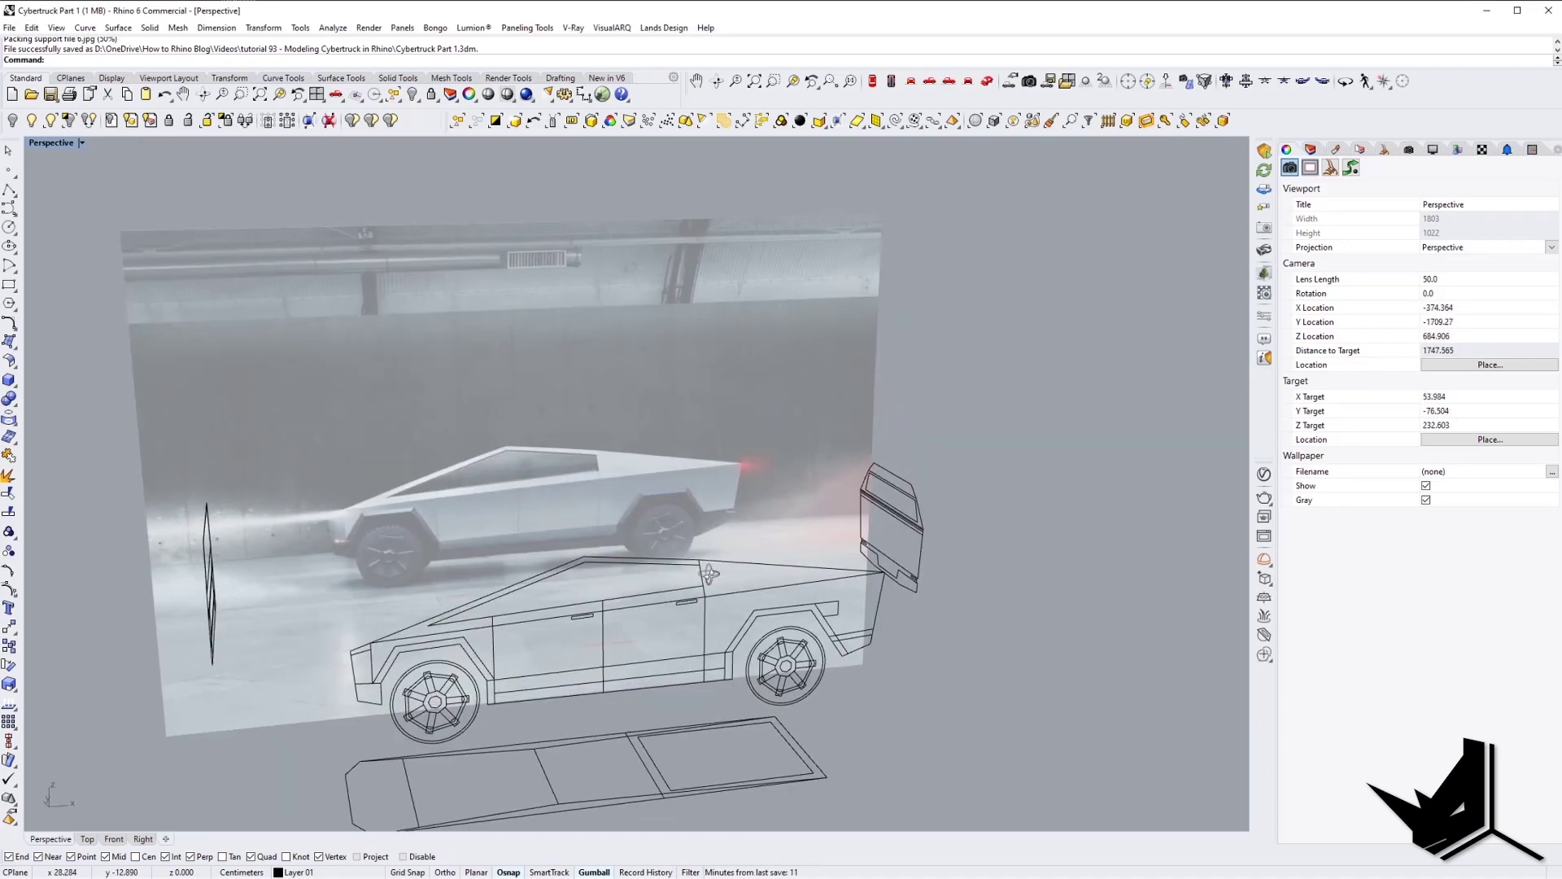
- Lock the reference photo plane in place and orbit around the truck outline
click(521, 326)
text(Lock)
key(Return)
right_drag(691, 530, 521, 456)
drag(716, 342, 454, 564)
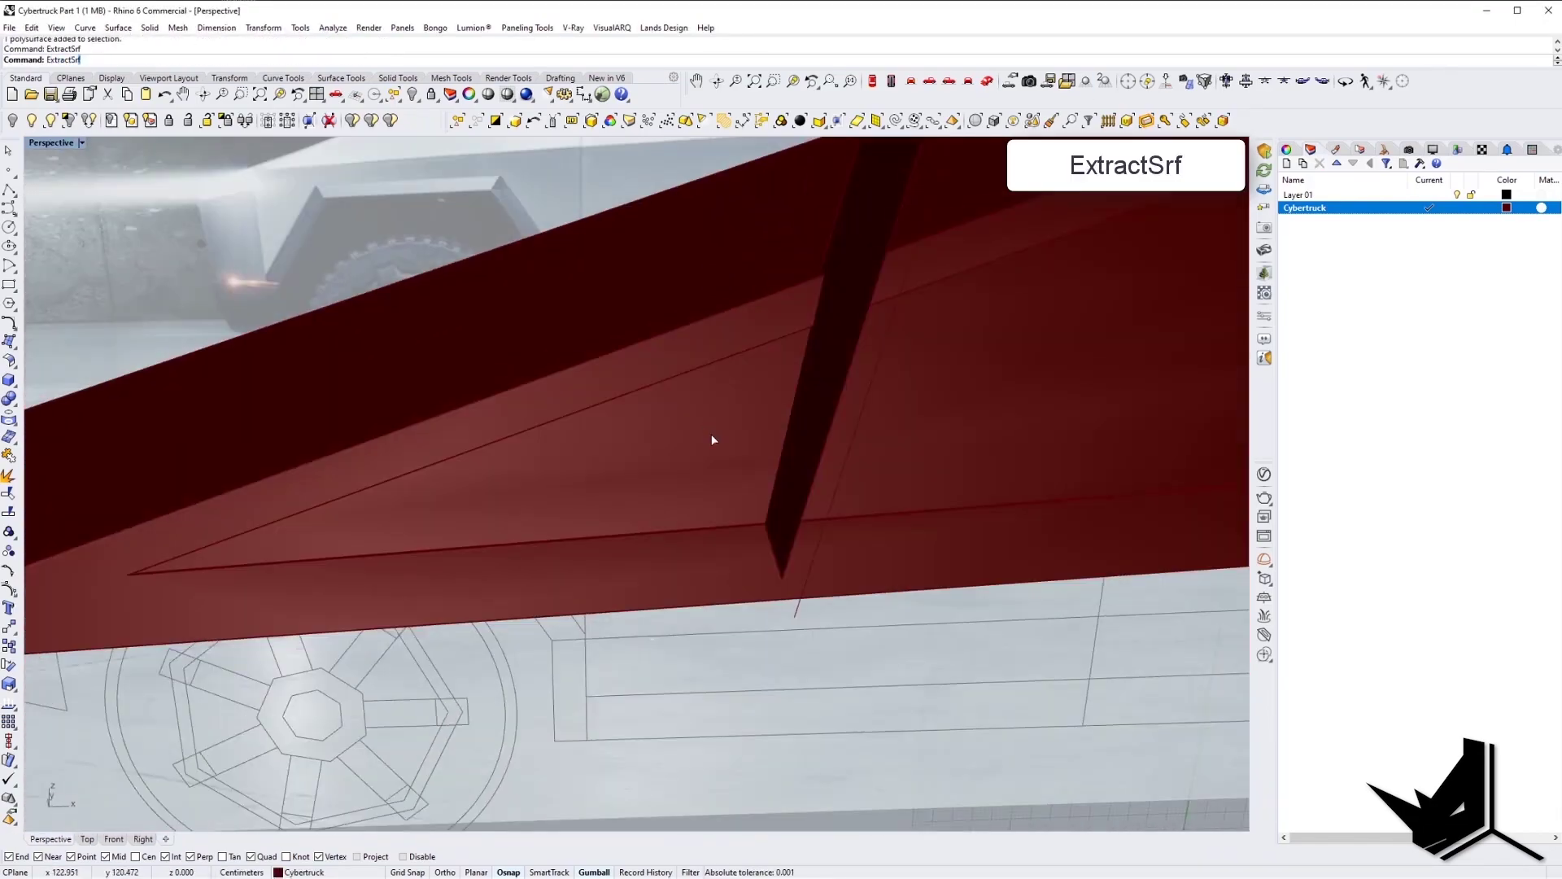
- Pick the triangular side face of the truck body to extract
click(376, 470)
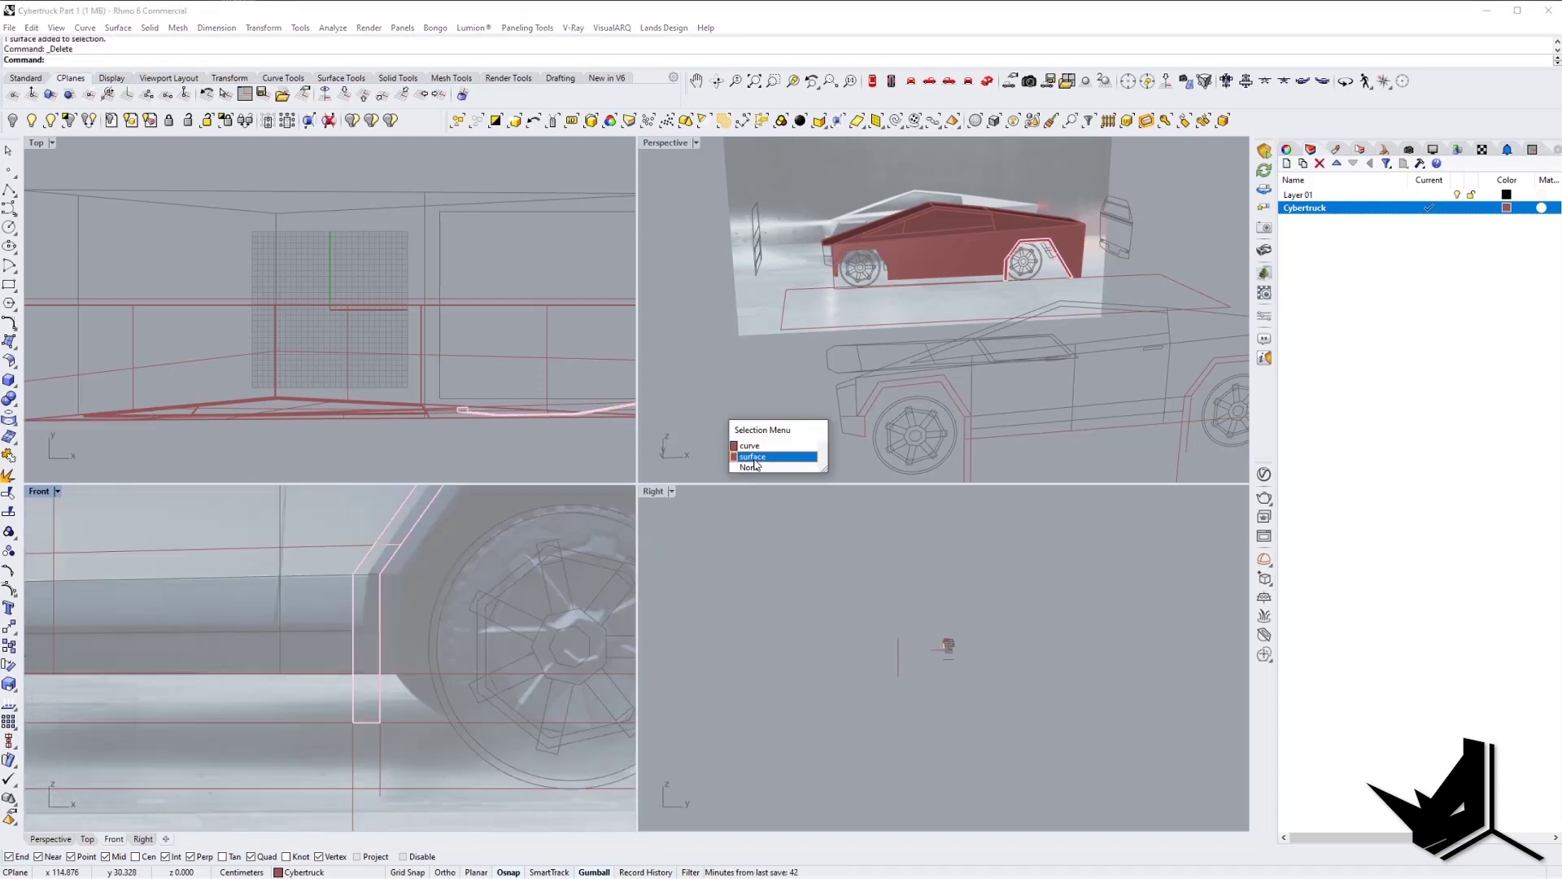
- Place a point of the new polyline outline over the reference
click(491, 690)
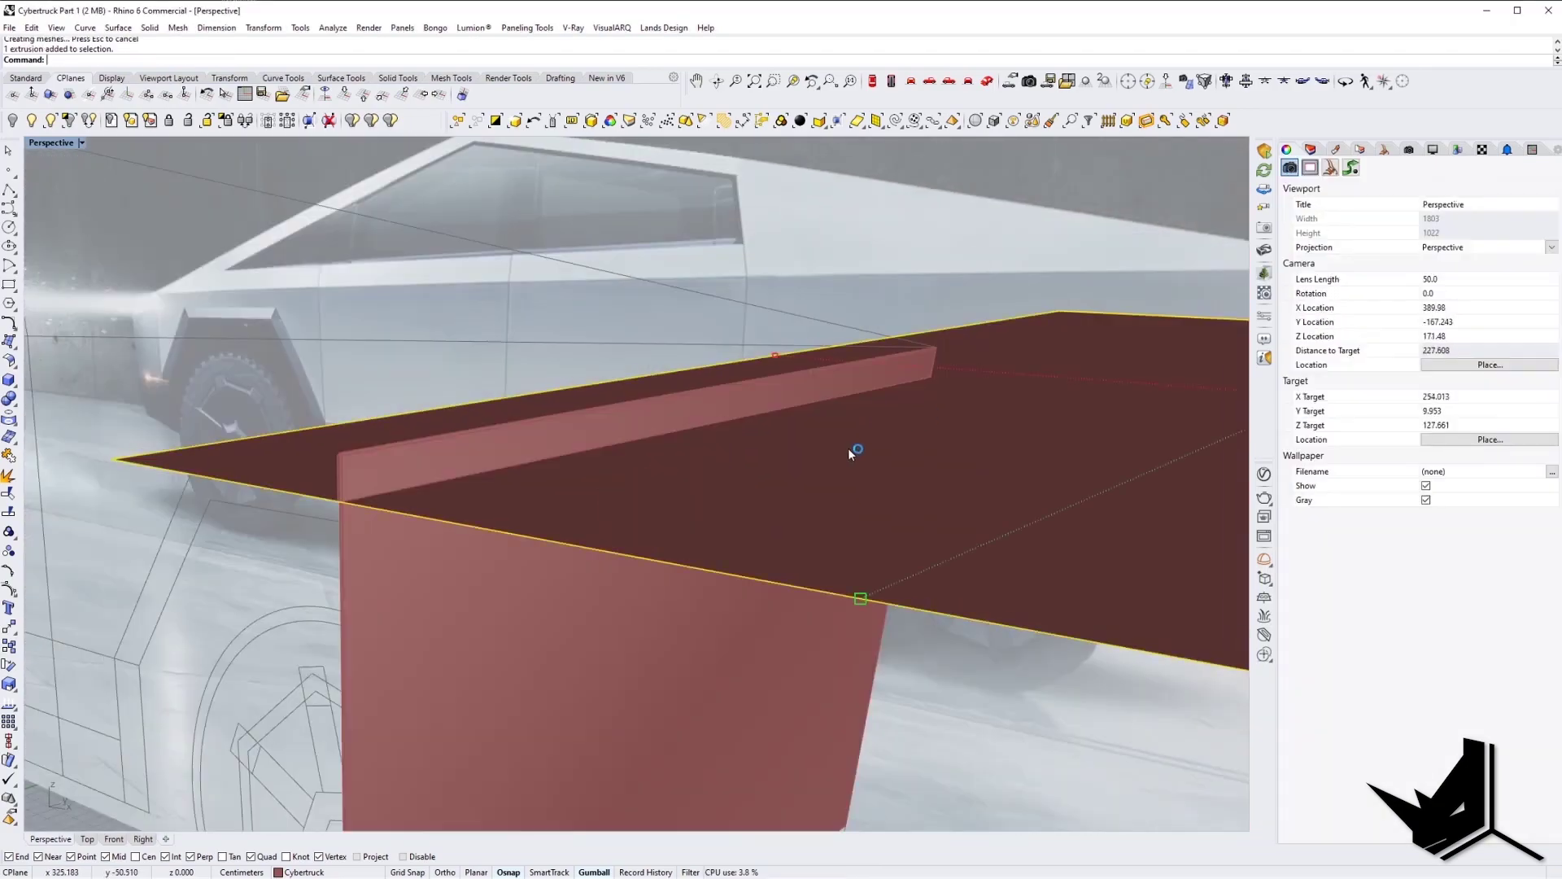
- Start ExtractSrf and pick the body panel face from among the overlapping objects
text(Ext)
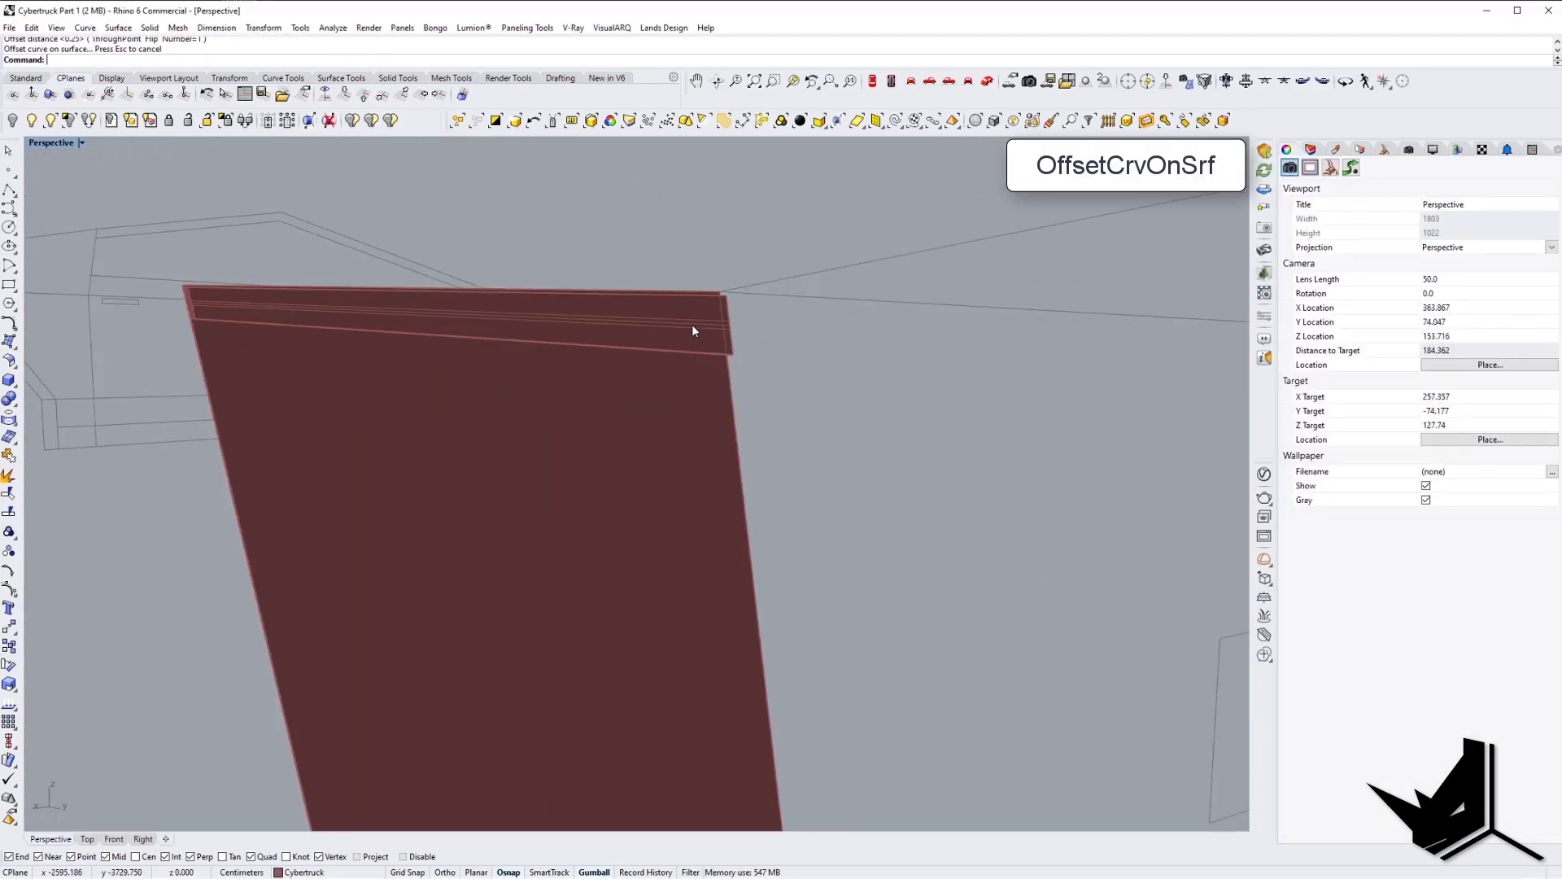
right_drag(693, 329, 593, 403)
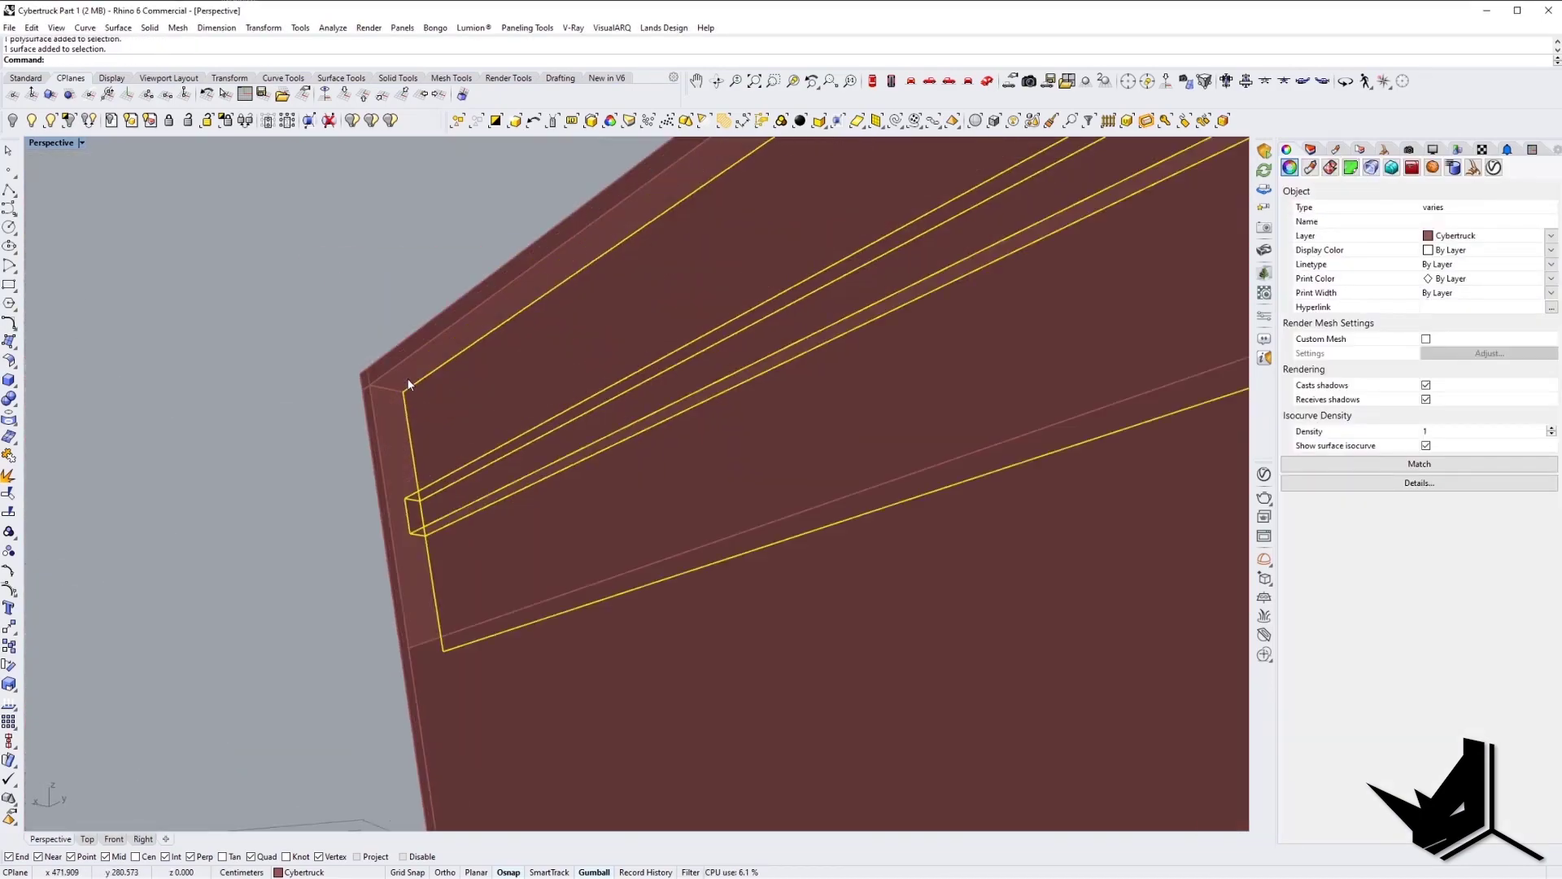
click(735, 424)
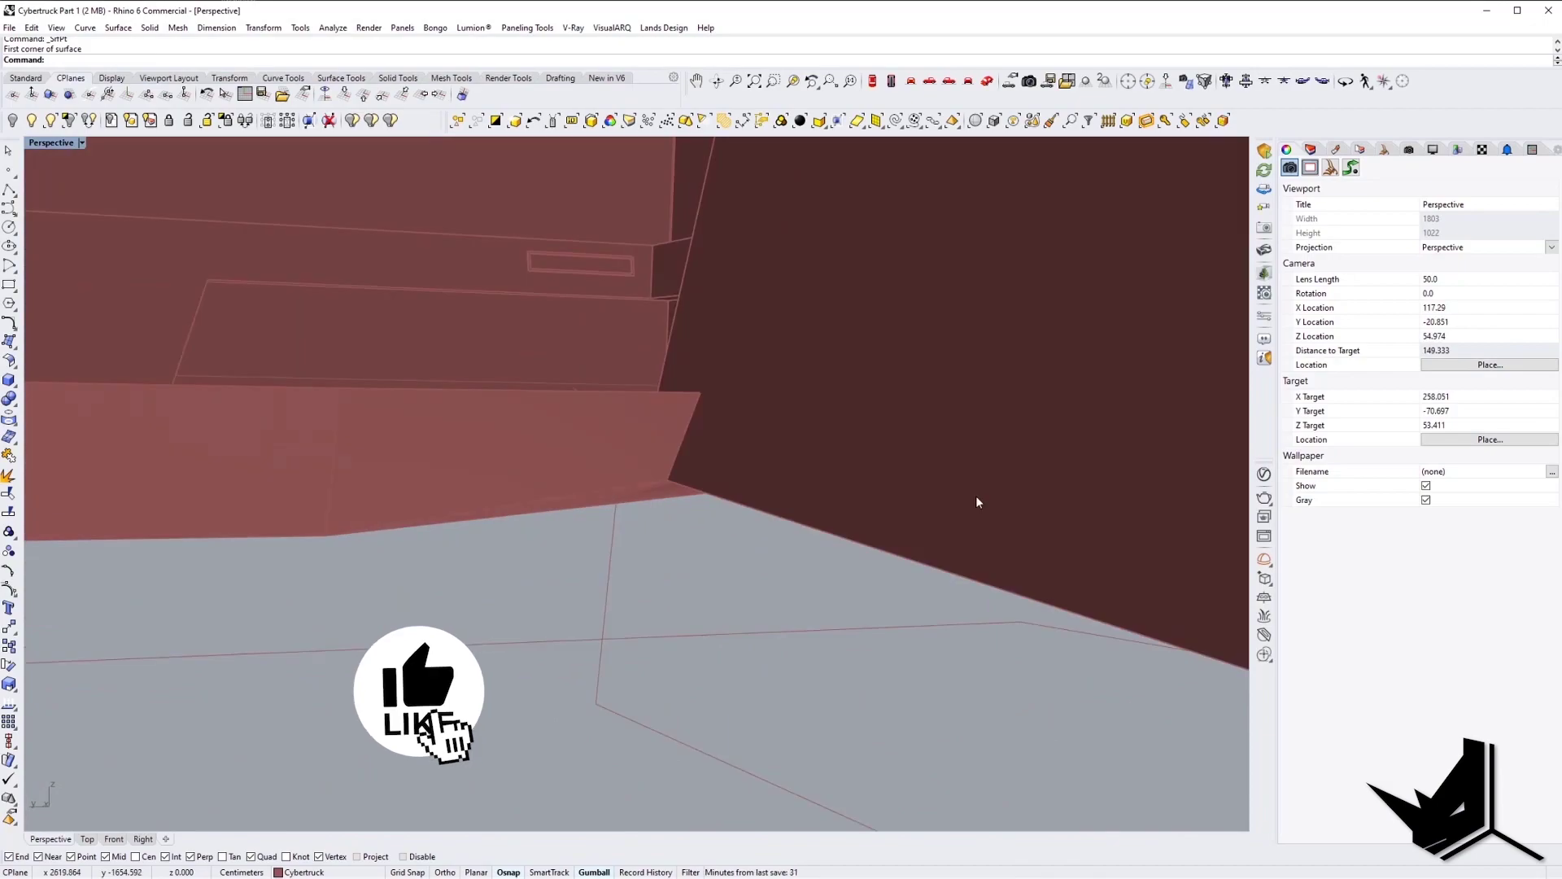
- Finish a new four-corner surface at its last corner, then select a body panel edge
click(799, 516)
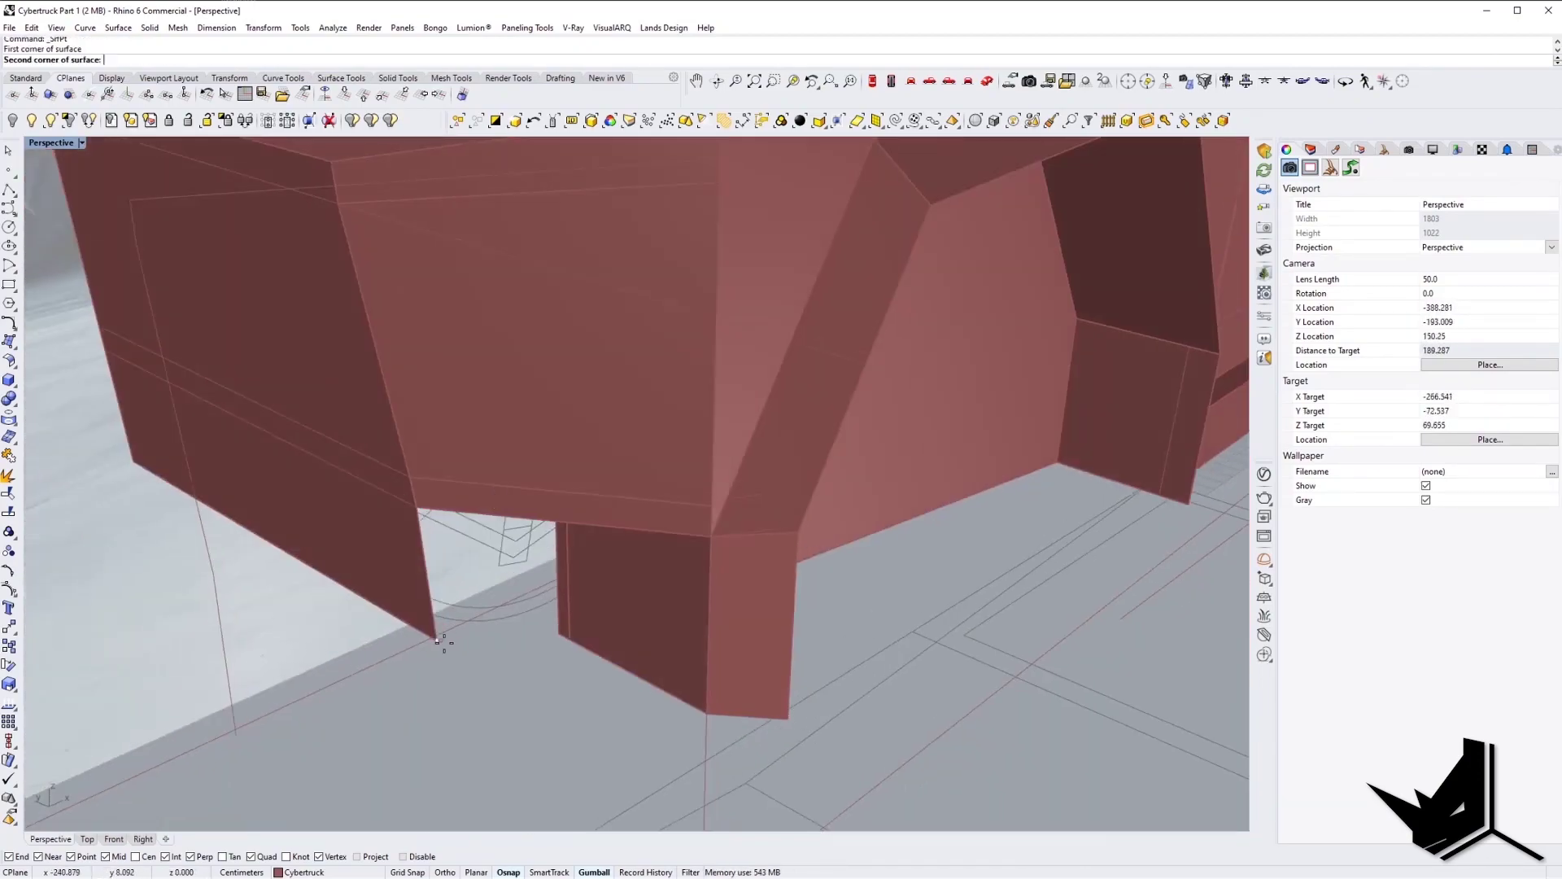
click(768, 415)
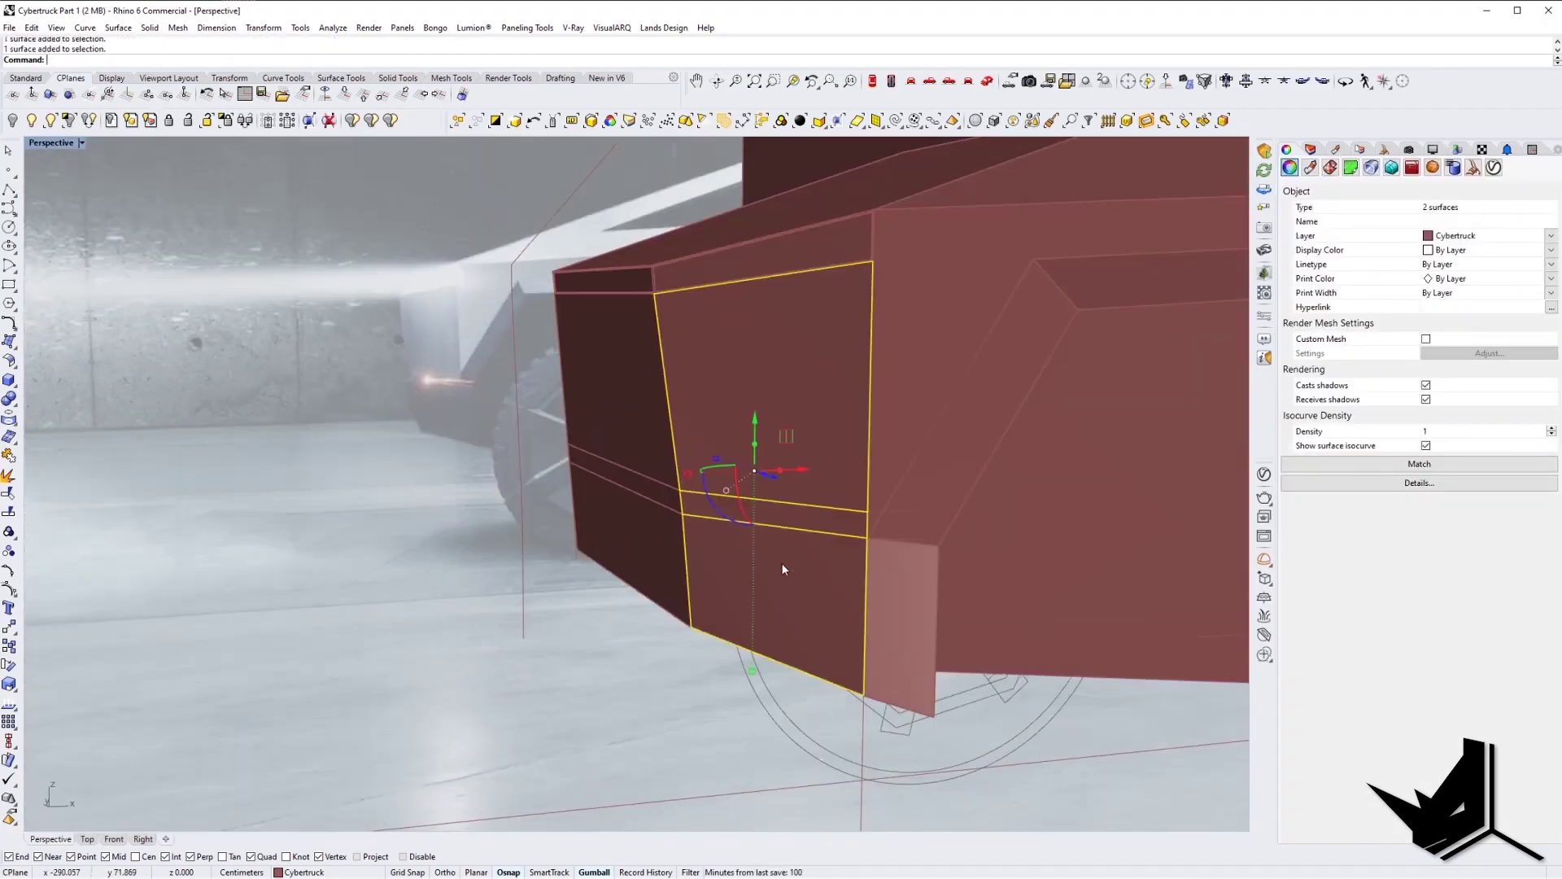
- Place the copy of the selected front panels and zoom the view out
click(326, 94)
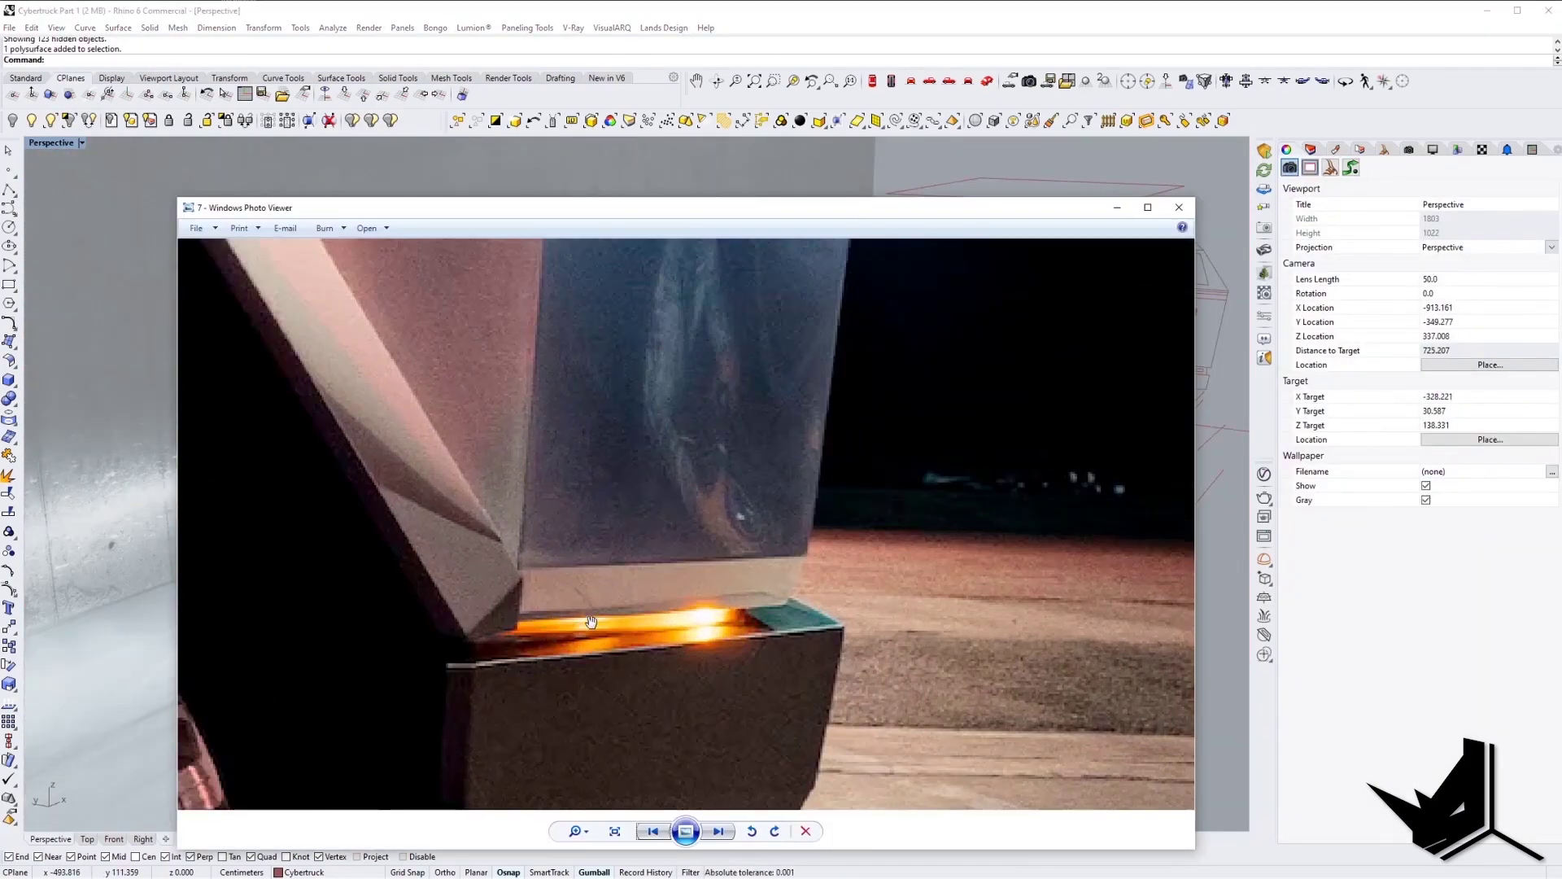
scroll(590, 622, down, 4)
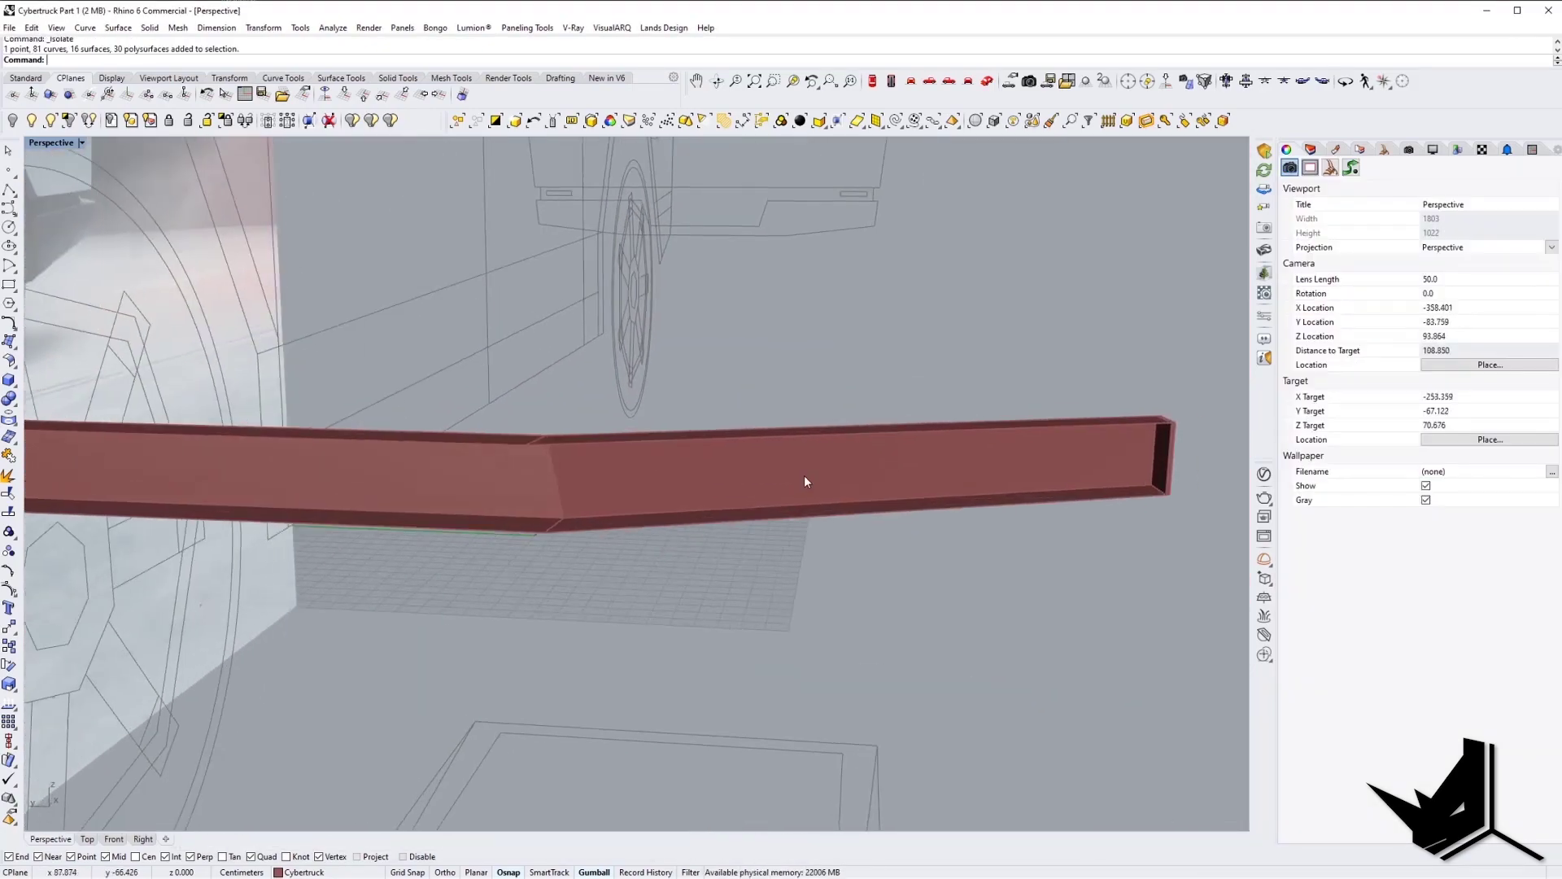
- Offset the lower body edge curve along the body surface with OffsetCrvOnSrf
click(804, 480)
text(OffsetCrvOnSrf)
key(Return)
click(740, 474)
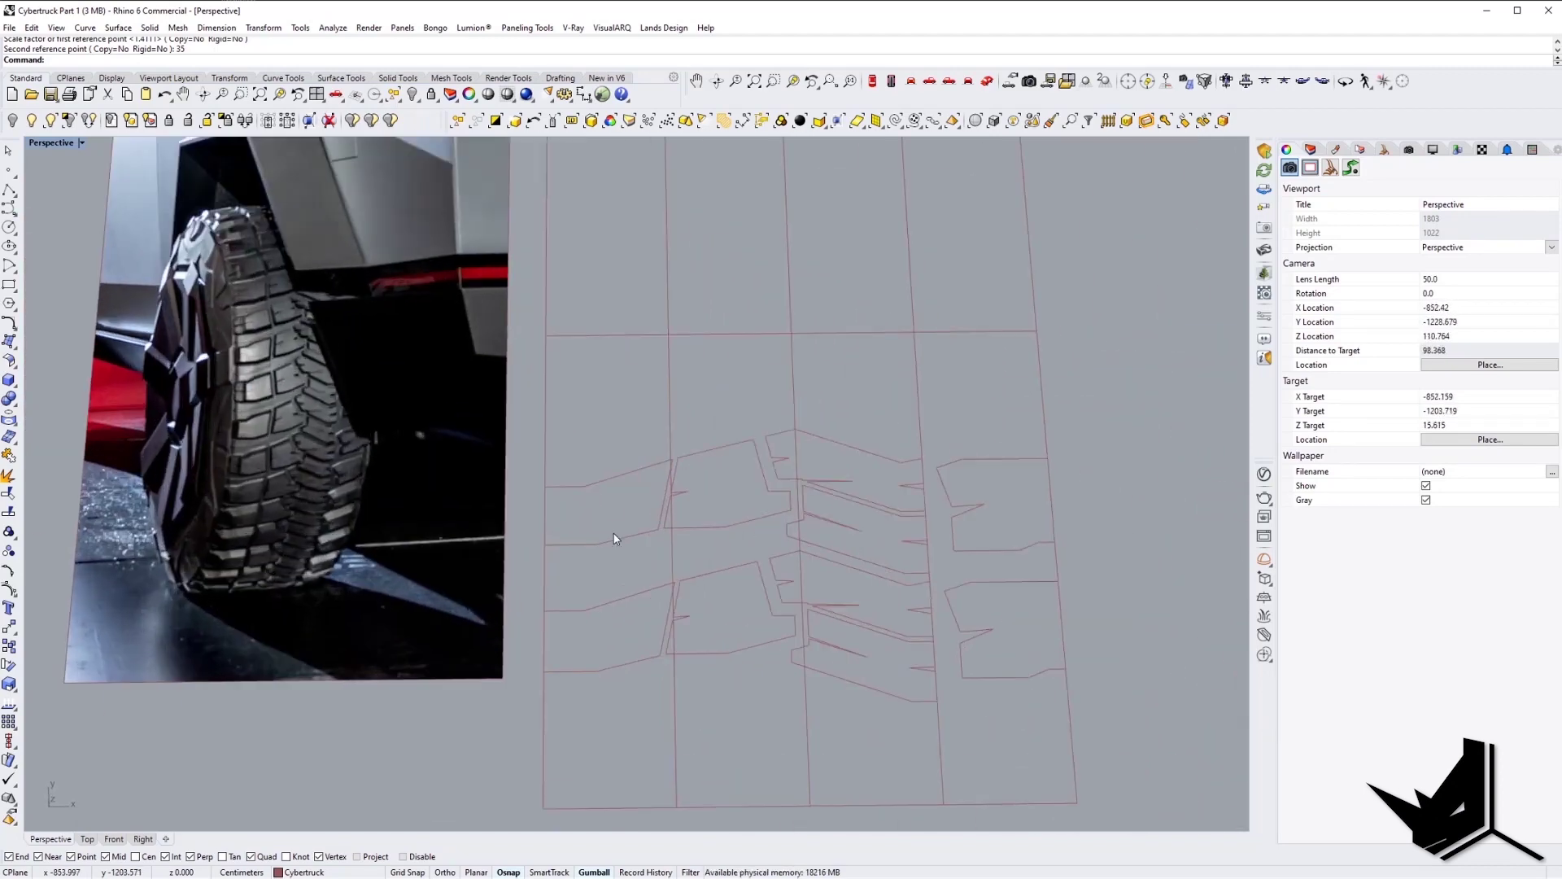
- Zoom out and switch the viewport to a side view to frame the wheel outlines
scroll(589, 548, down, 5)
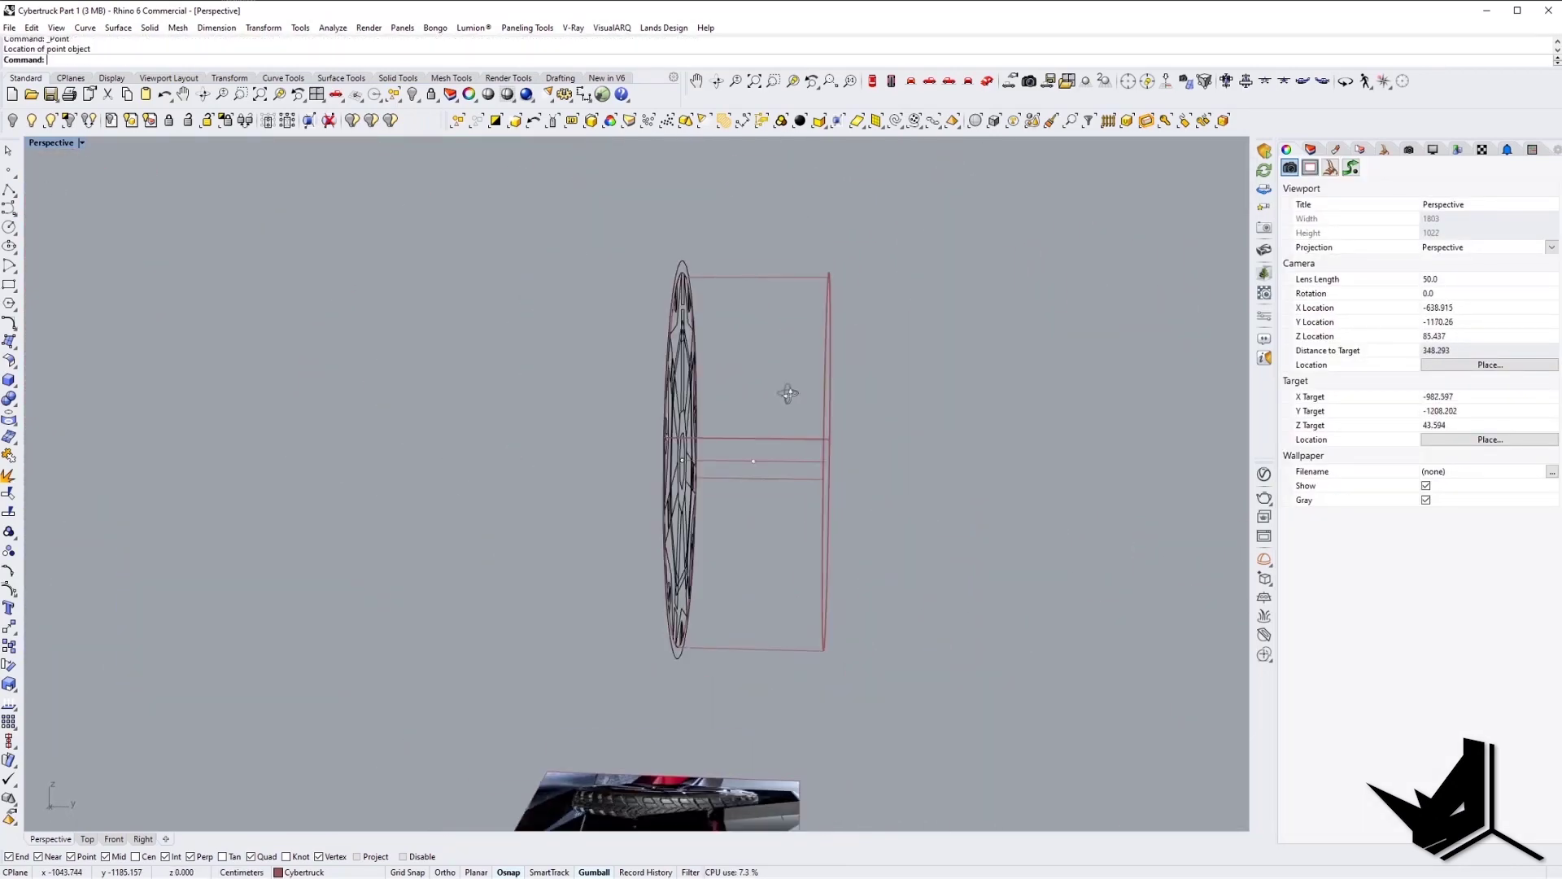
key(ctrl+a)
key(ctrl+F5)
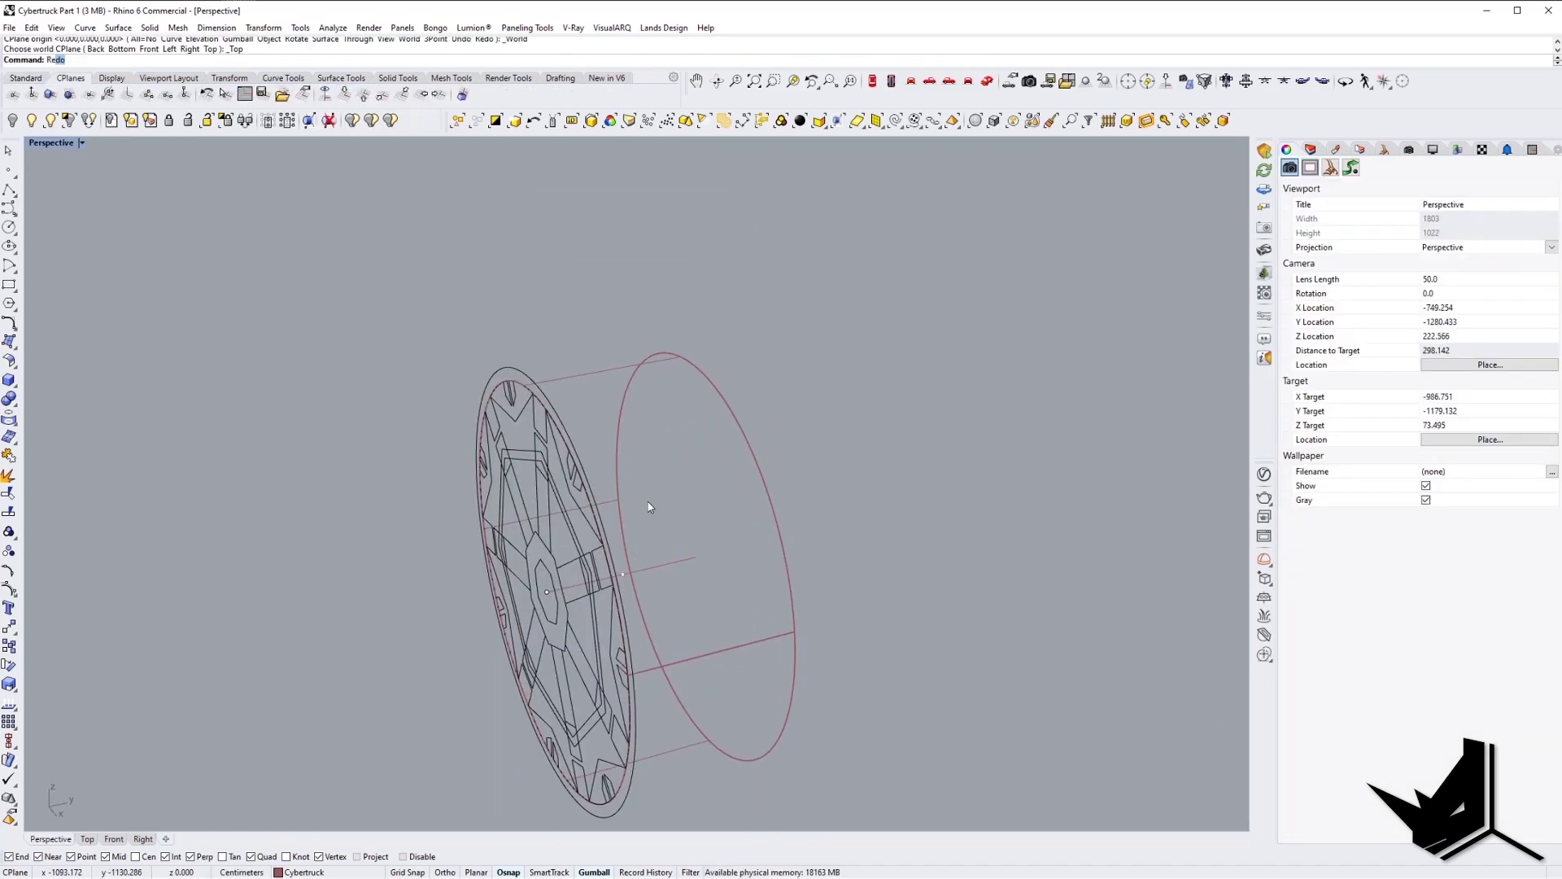
- Finish the rounded tire outline at the quadrant point and zoom out
click(563, 389)
scroll(666, 447, down, 6)
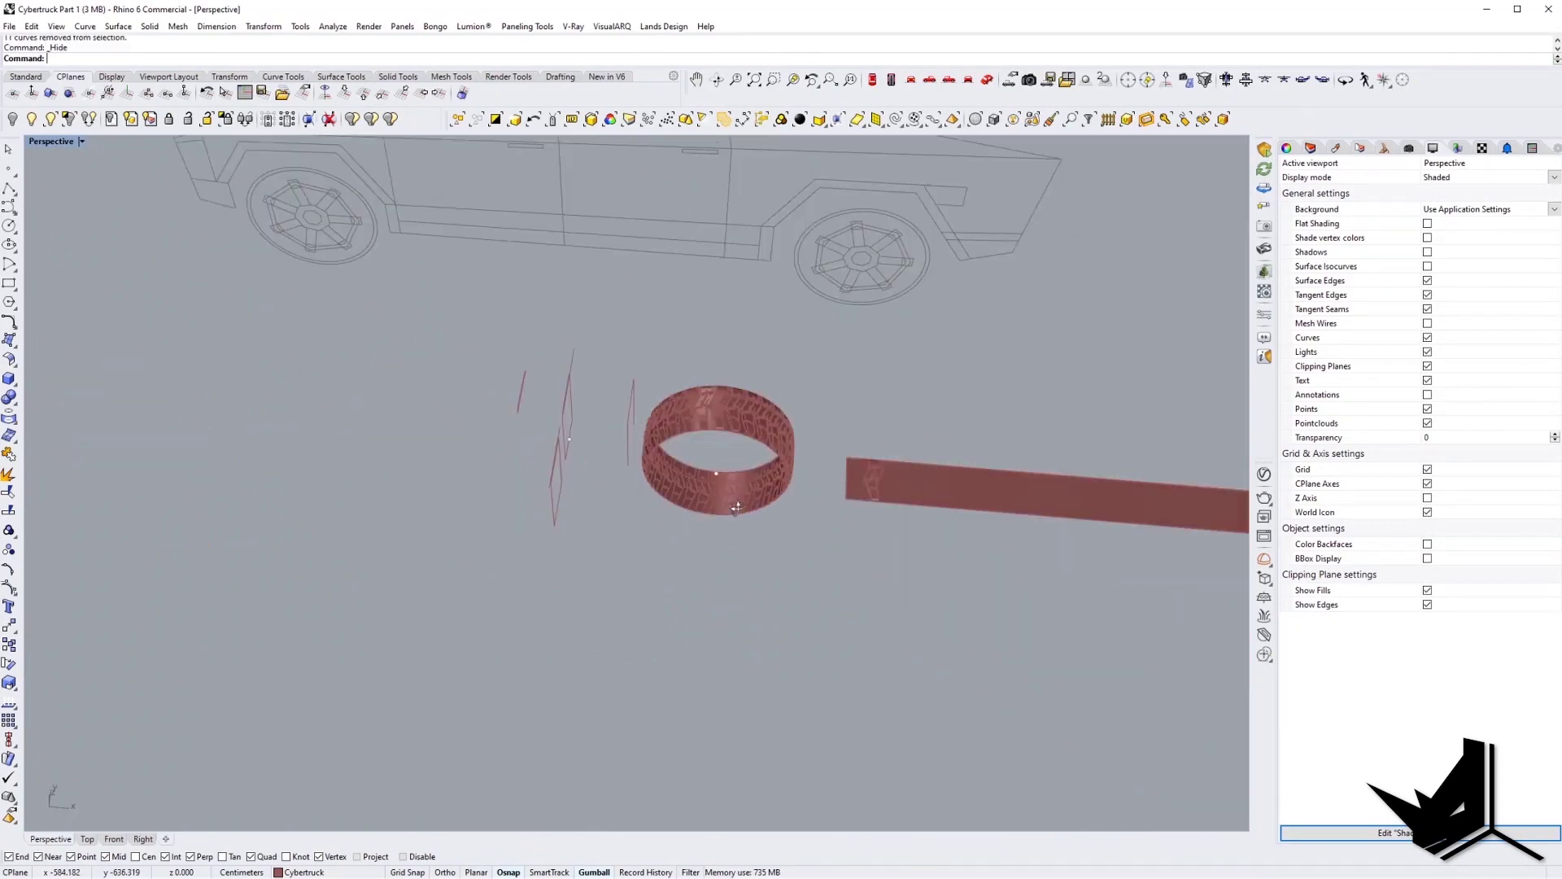
- Orbit the view to inspect the tread-wrapped tire from below
right_drag(737, 506, 789, 454)
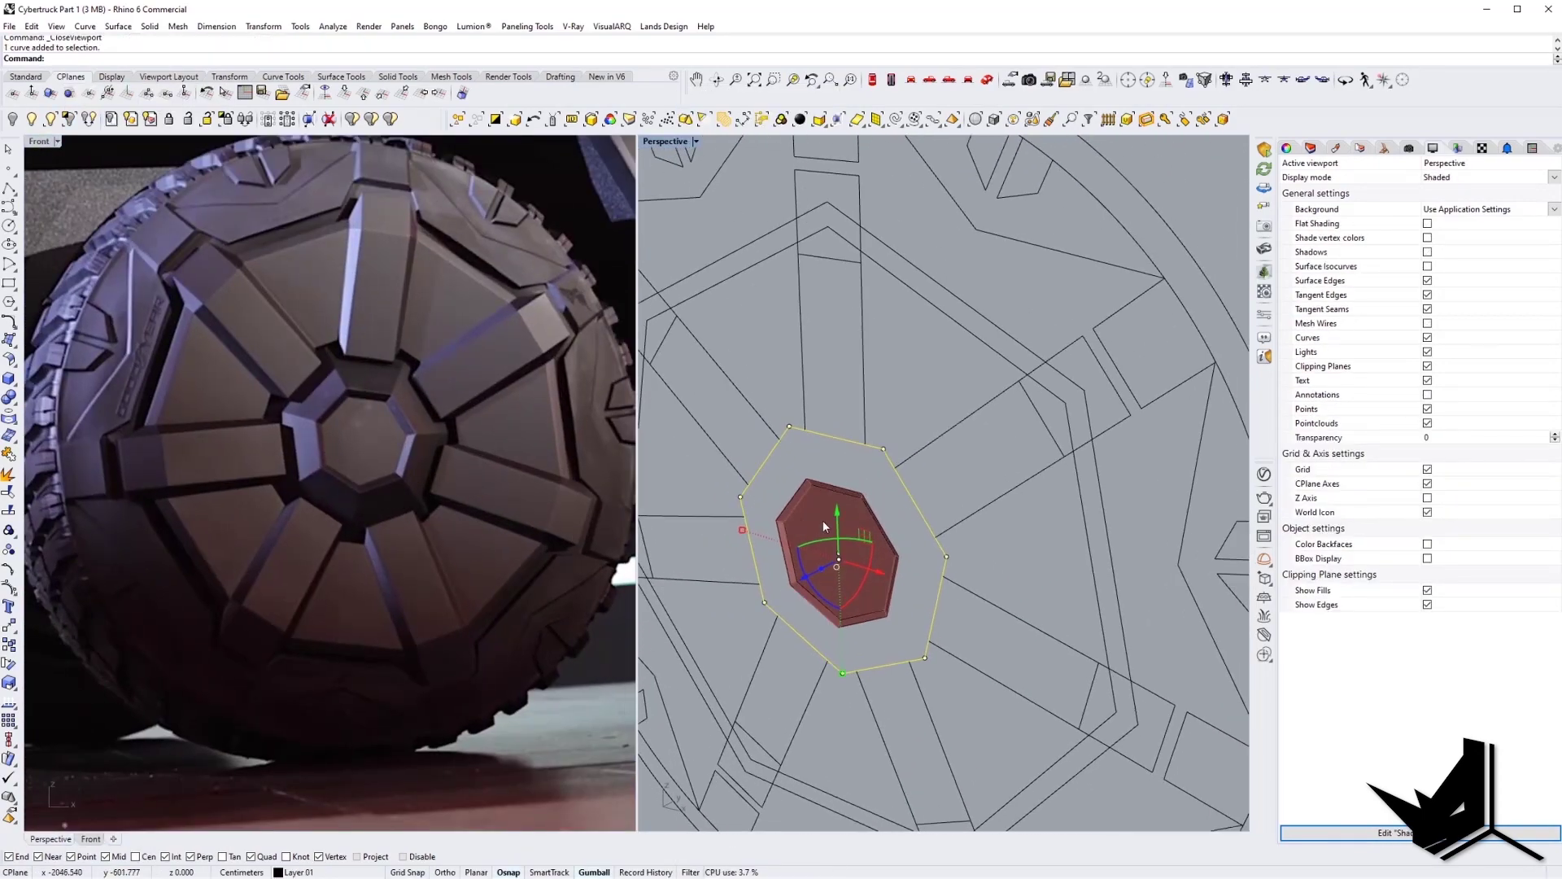
- Extrude the hub plate and octagonal cap outlines into solids with the gumball arrow
drag(825, 526, 863, 578)
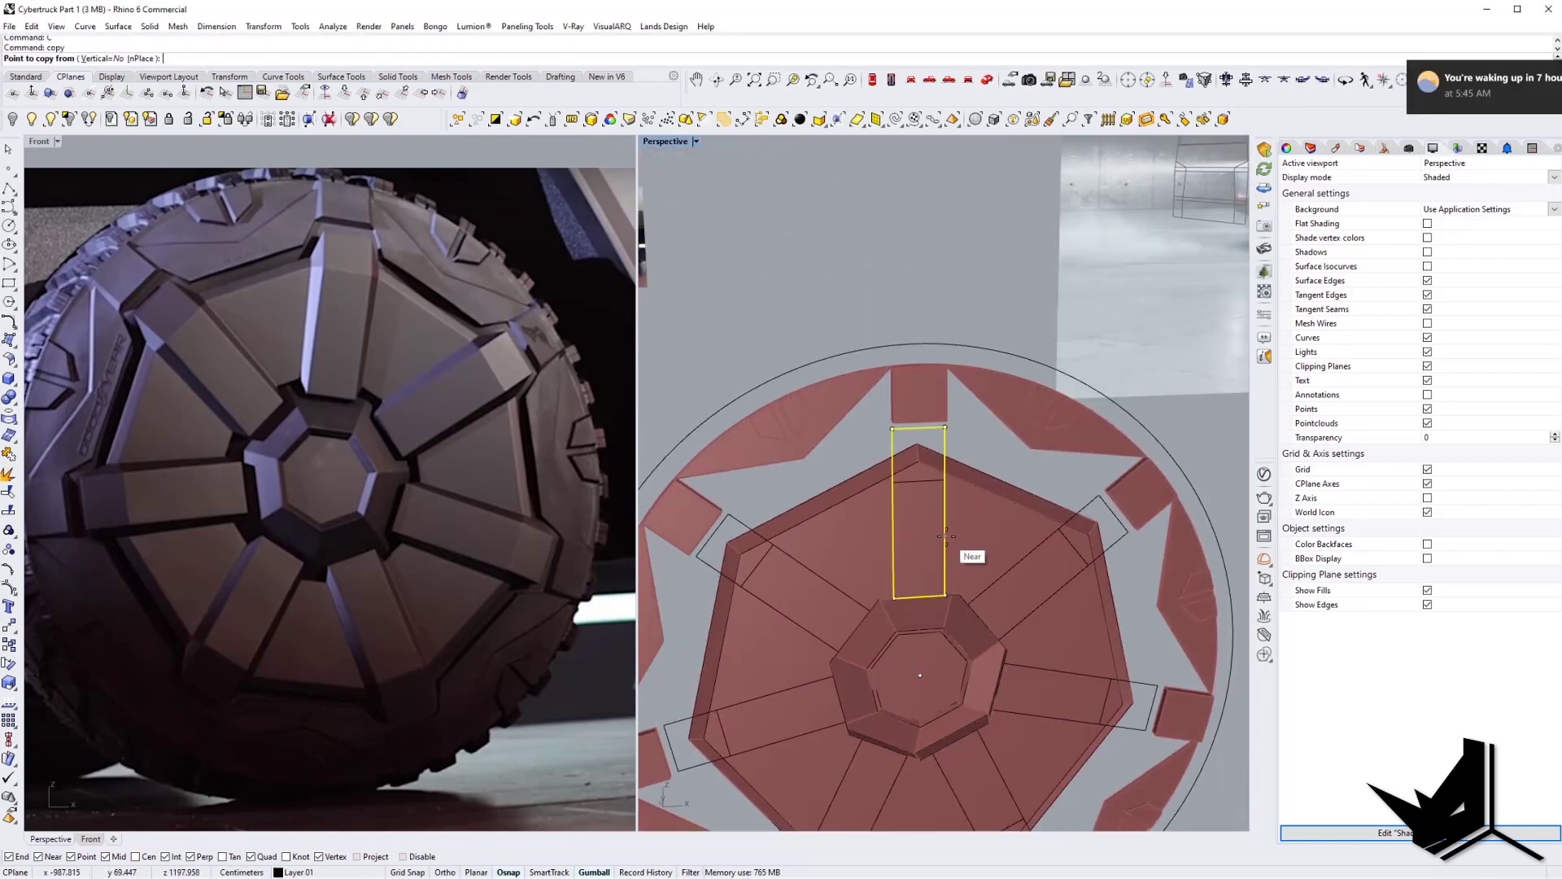
- Copy the spoke rectangle, show the wheel in Perspective in the second viewport, and hide the tire reference picture
key(Escape)
click(944, 536)
scroll(911, 529, up, 8)
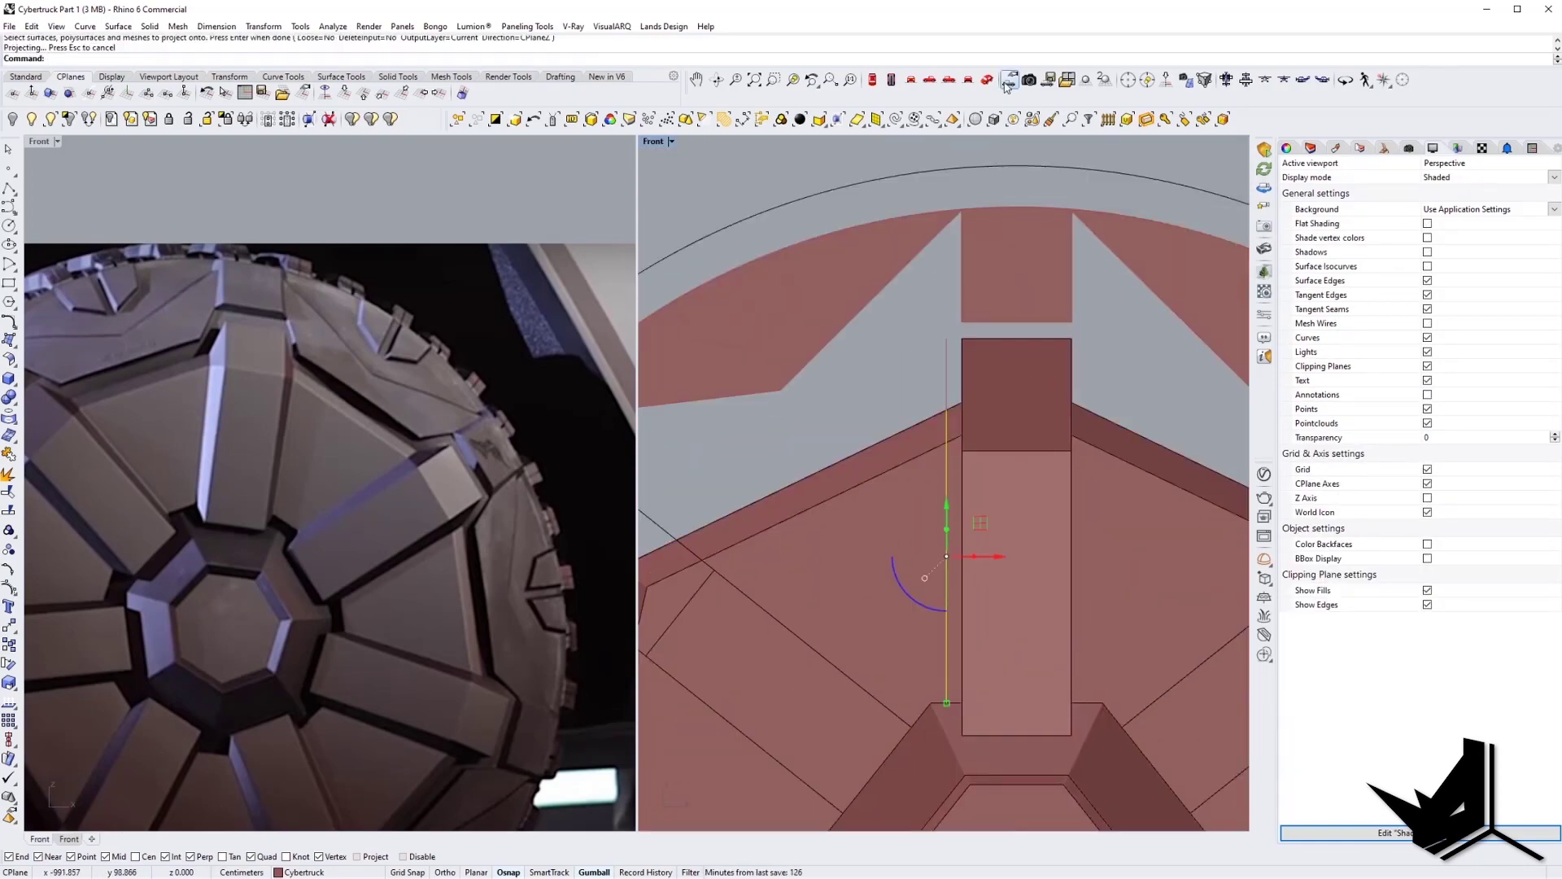
click(1009, 81)
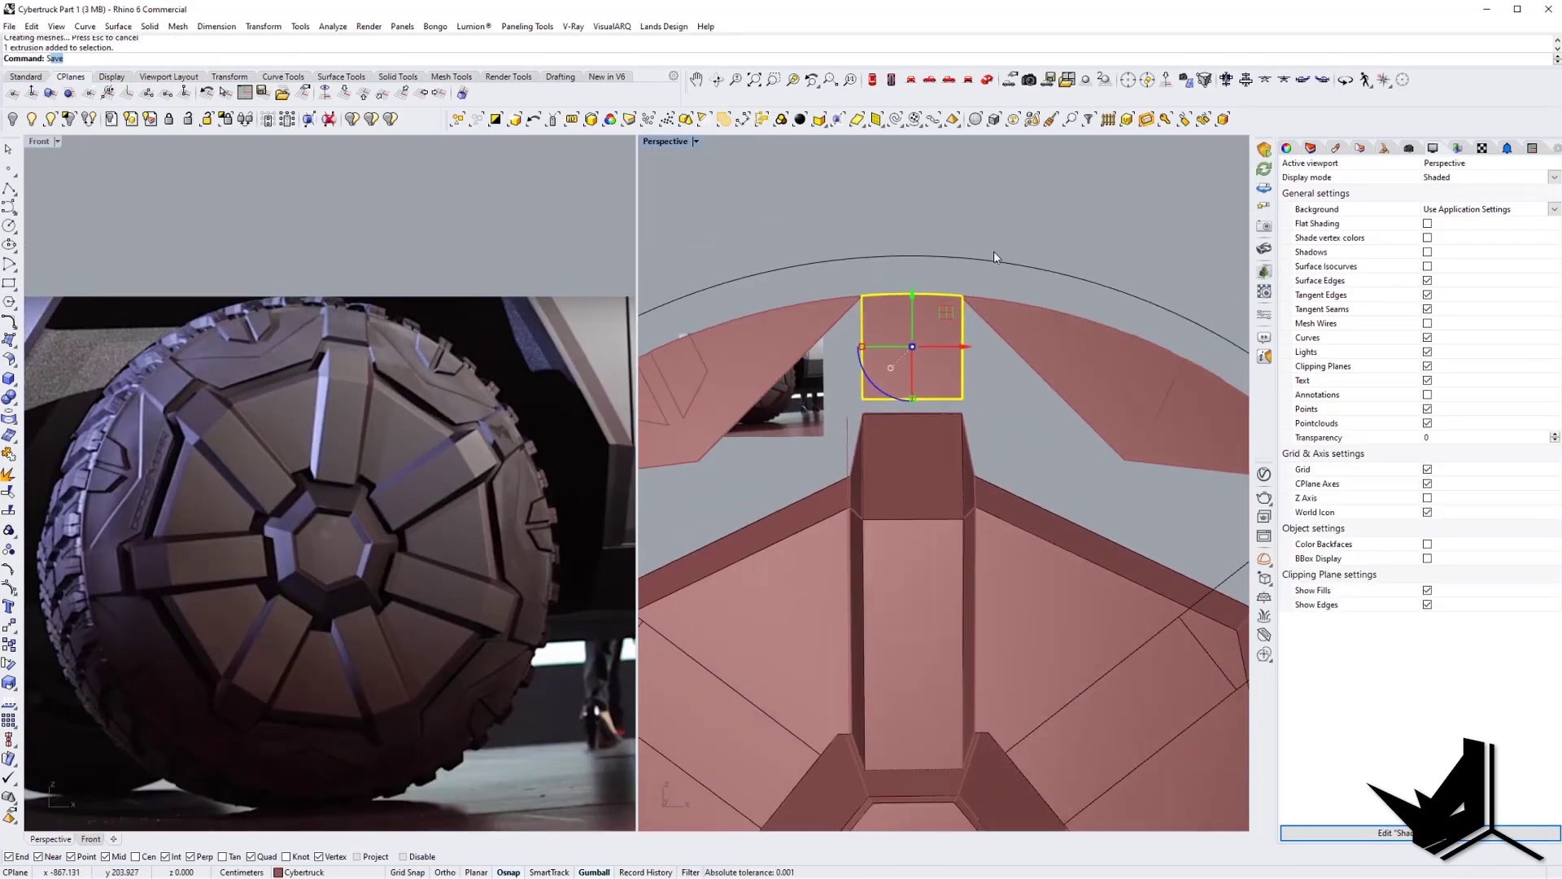
click(507, 375)
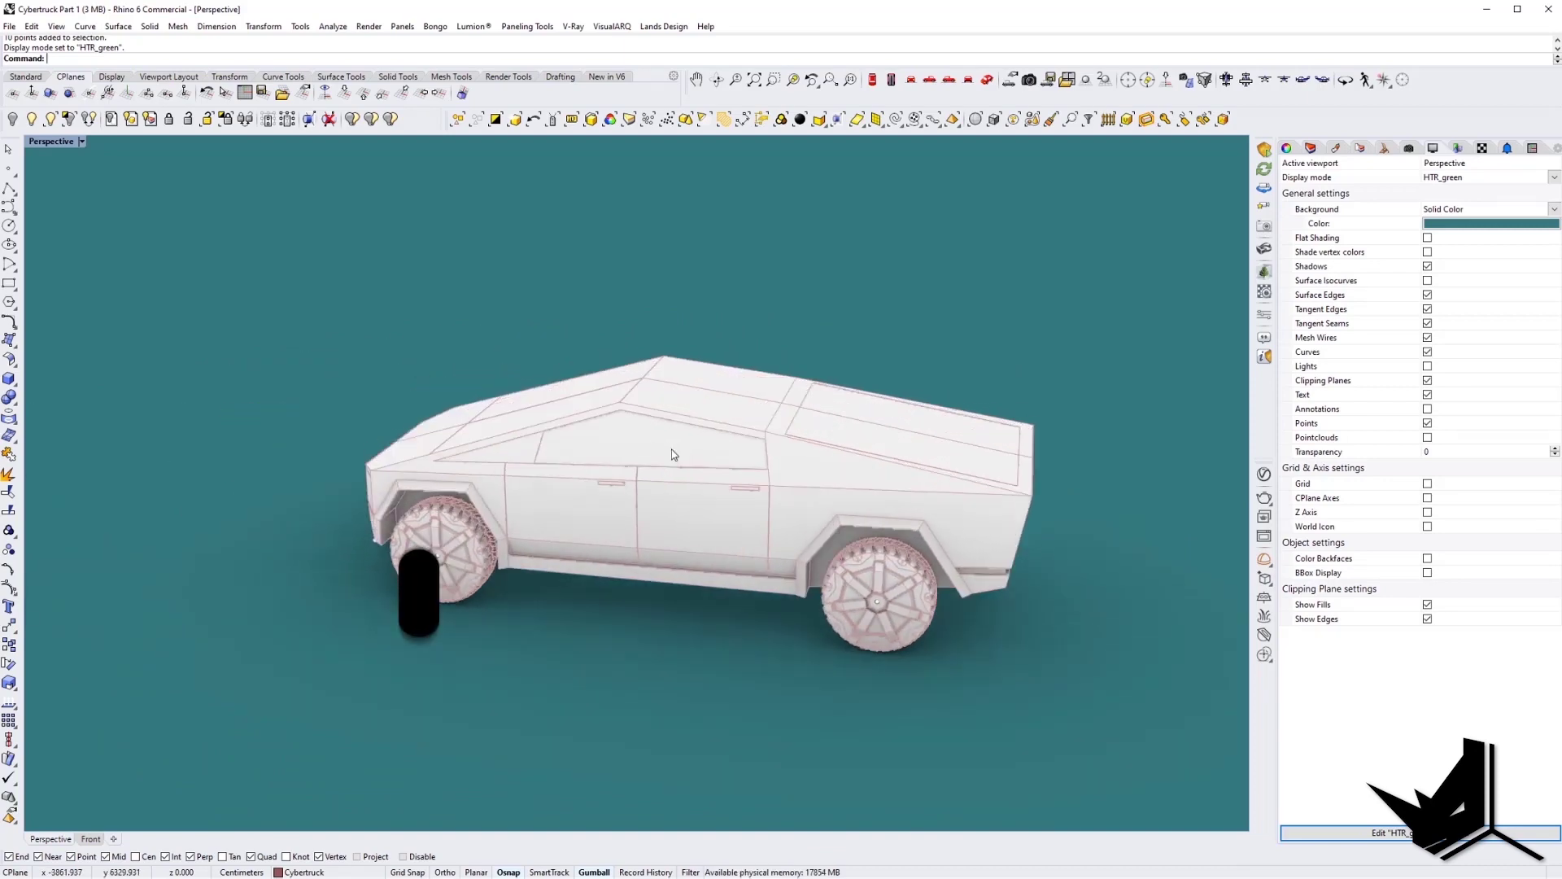
- Preview the Arctic display mode, then switch the Perspective view to HTR_blue and orbit closer to the truck
click(81, 142)
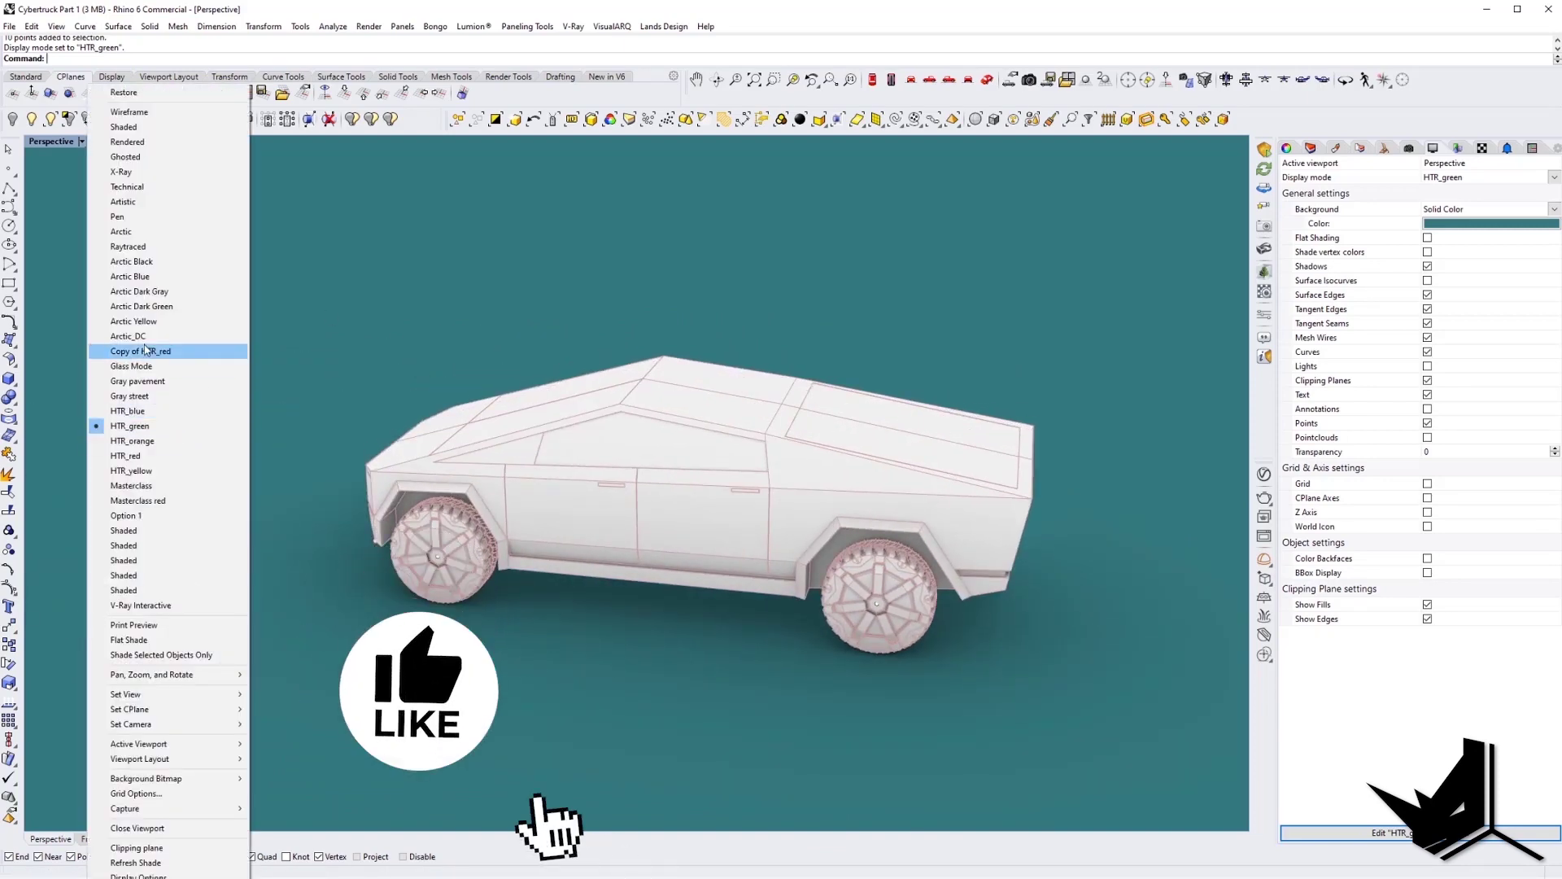
click(122, 231)
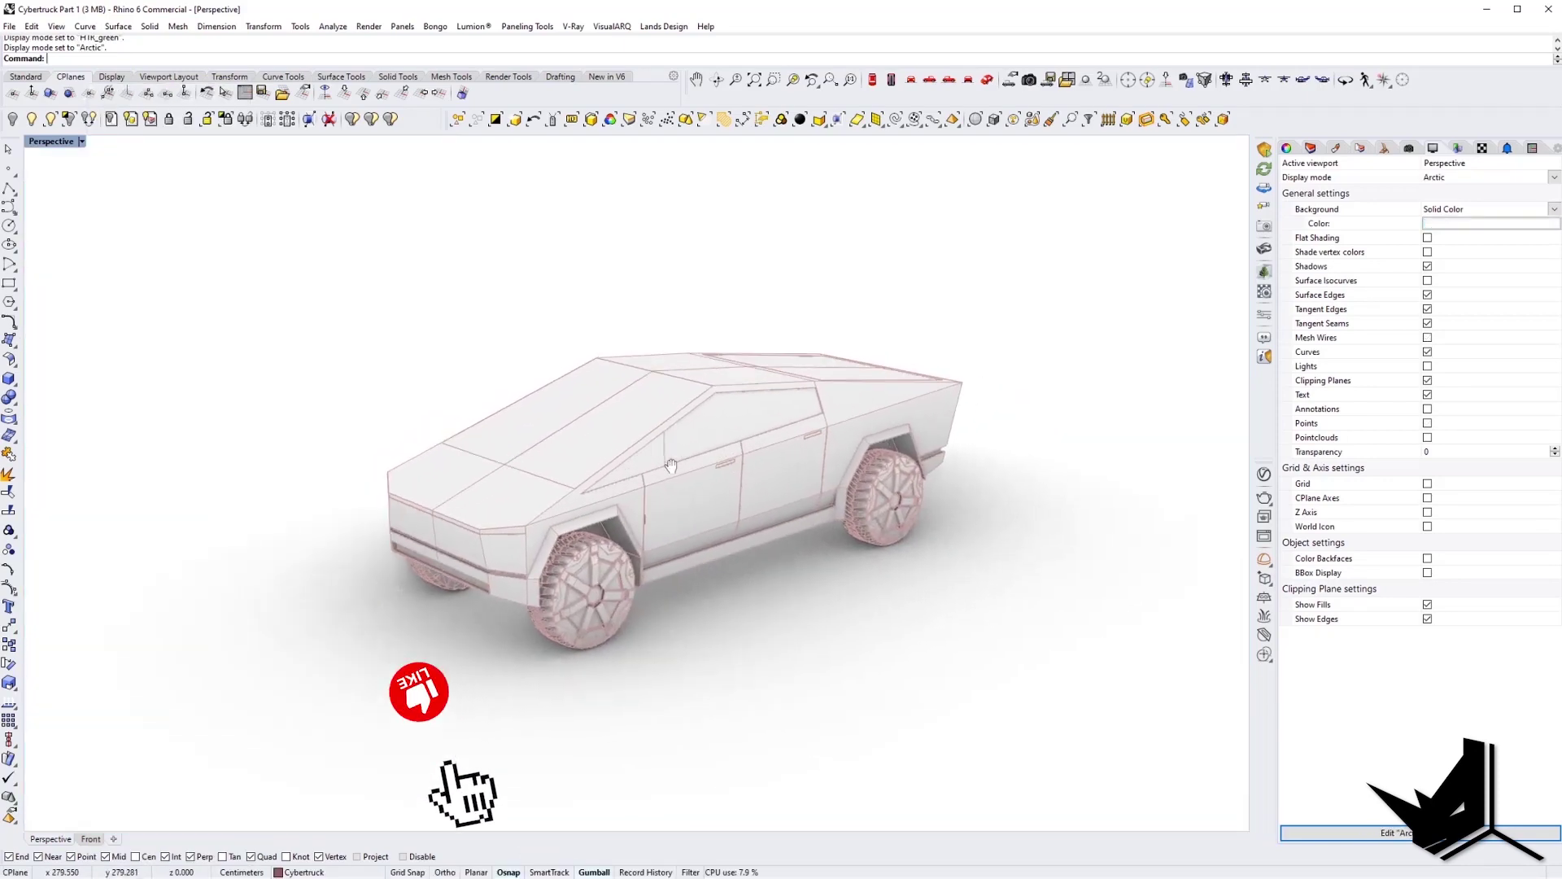
click(82, 142)
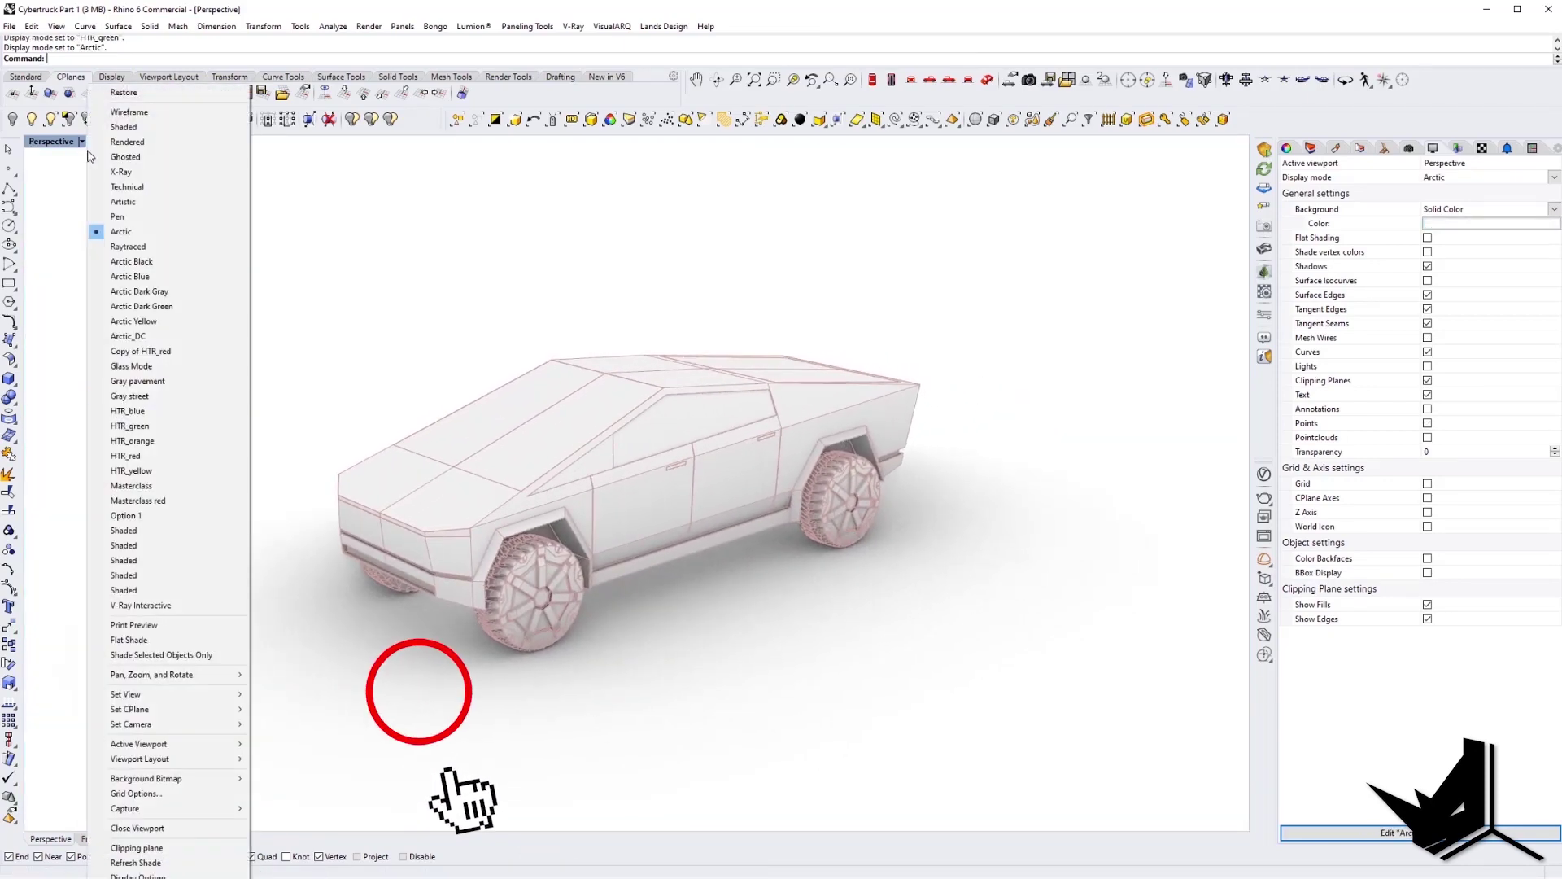
click(128, 411)
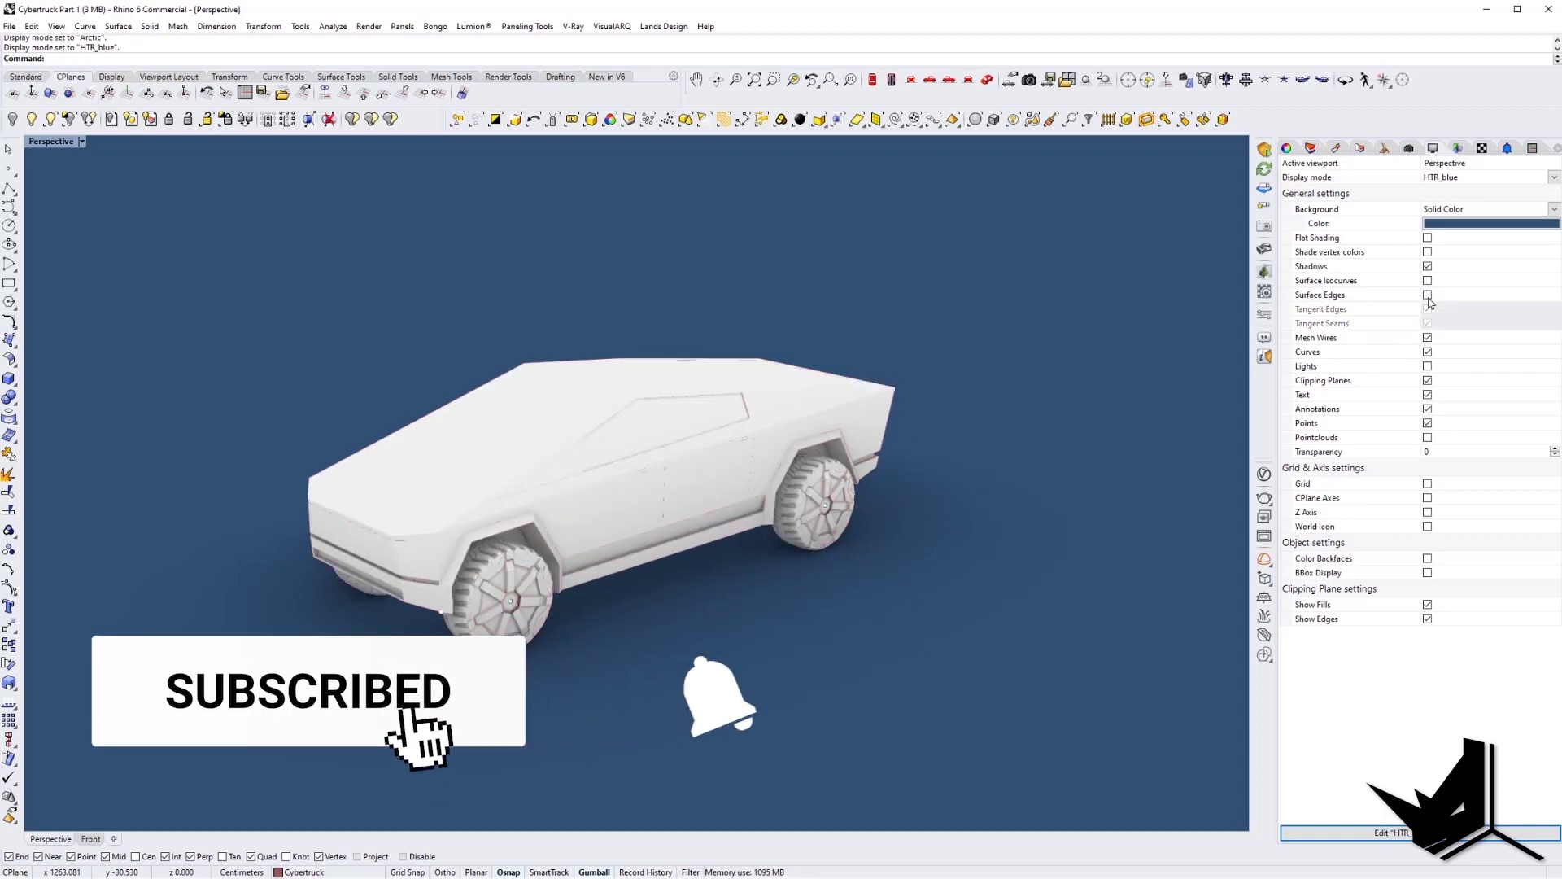
right_drag(803, 454, 711, 404)
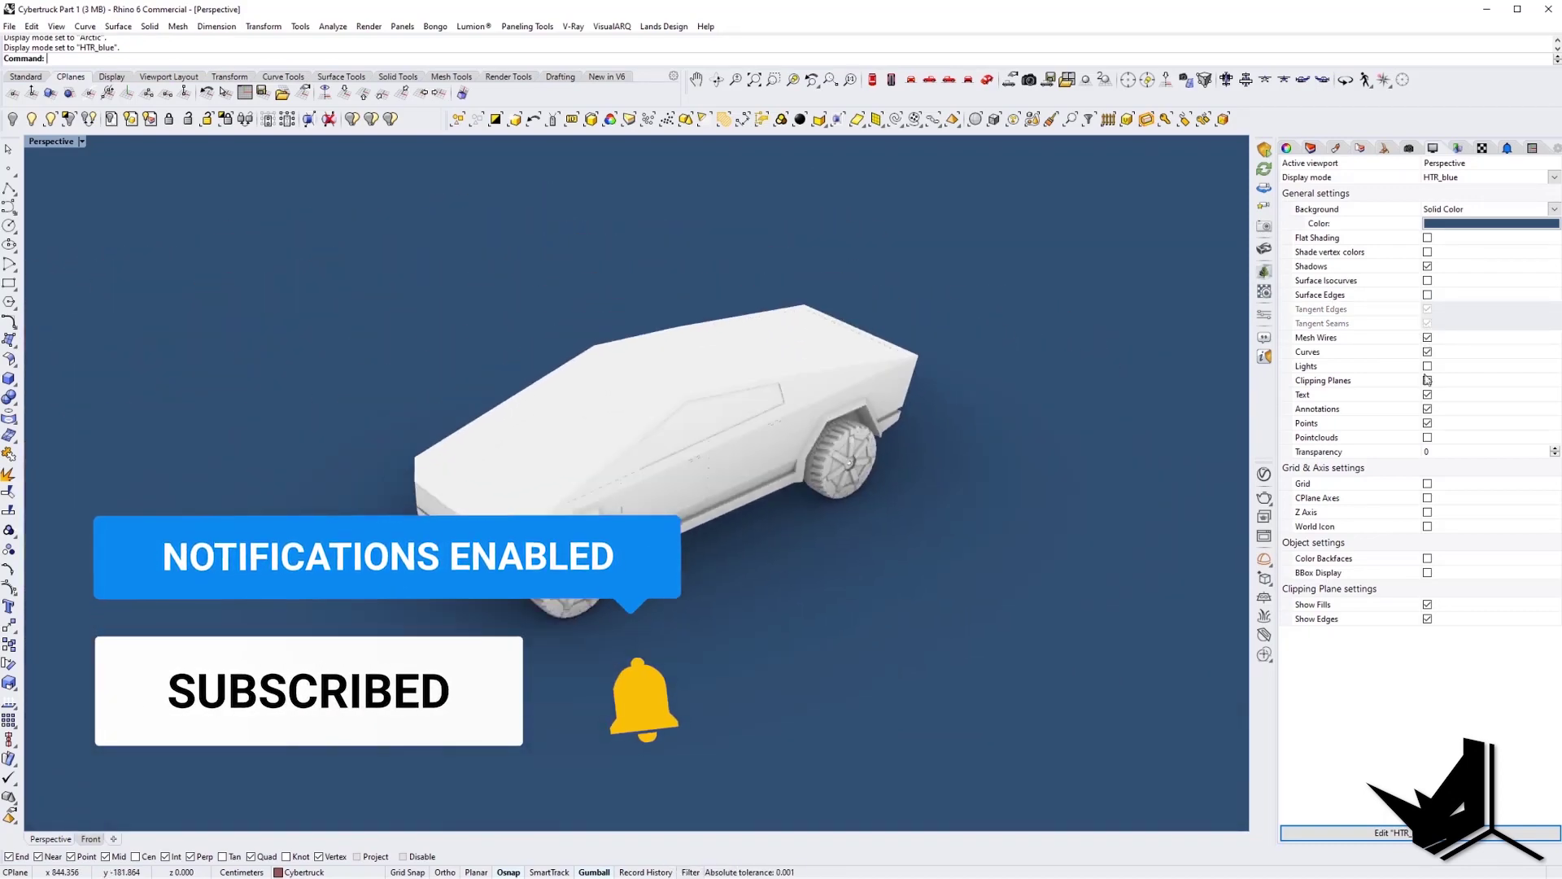